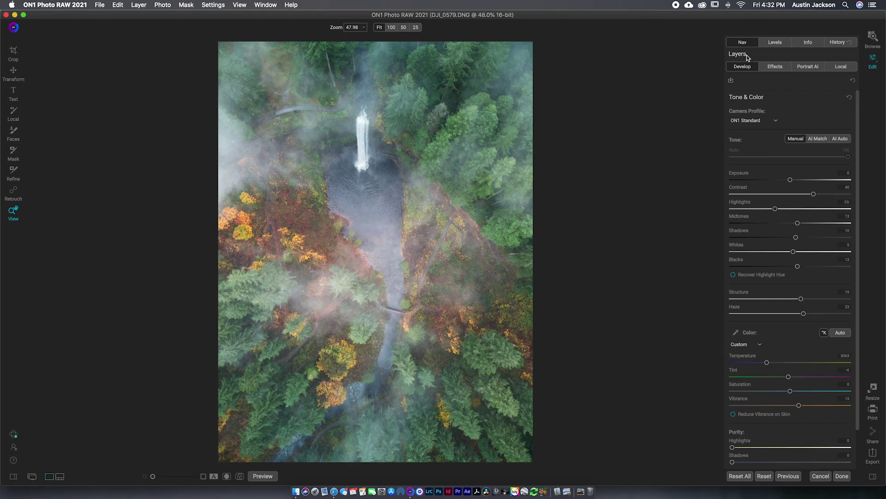
- Show the Levels colour histogram for the waterfall photo
click(769, 47)
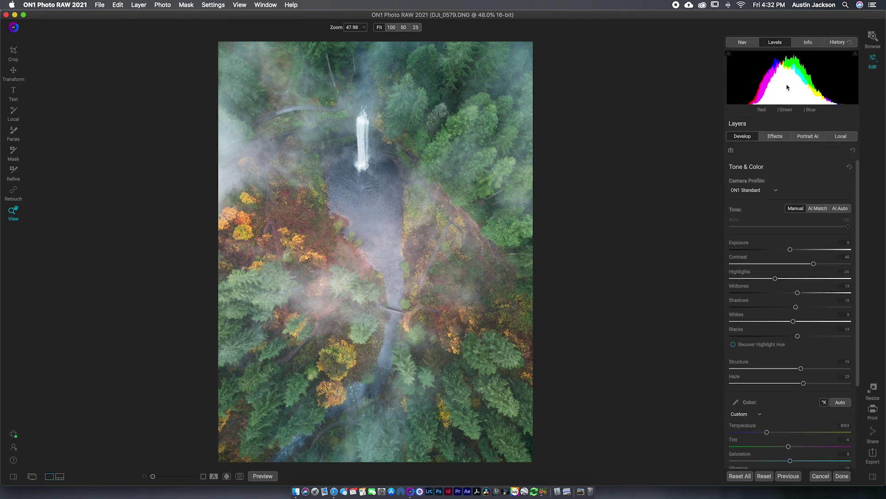
- Review the Details, Lens Correction and Transform sections of the Develop panel
scroll(759, 196, down, 1)
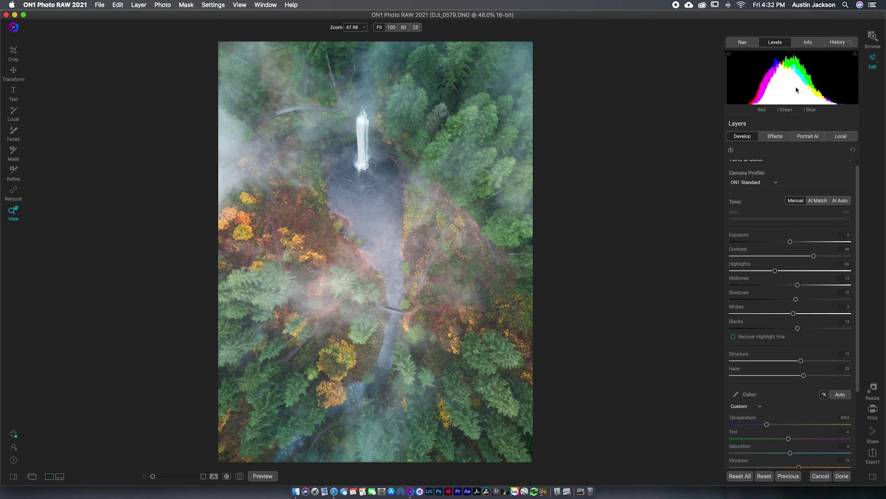
scroll(767, 211, down, 4)
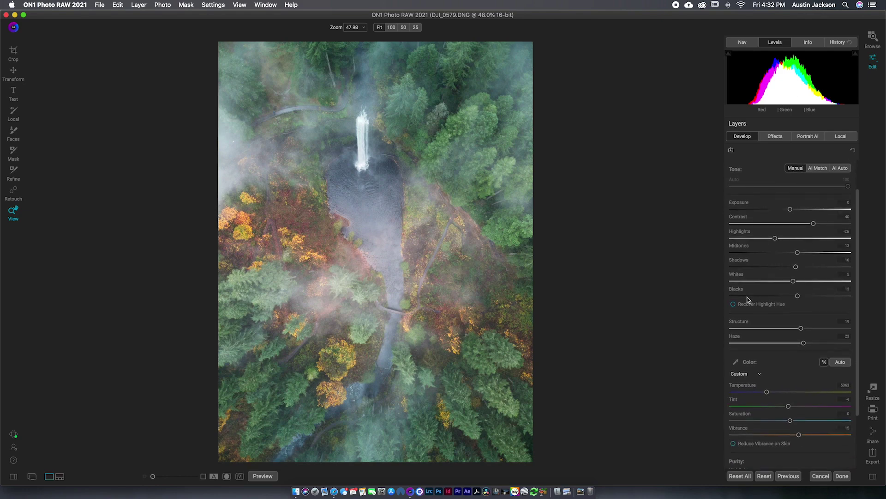
scroll(764, 271, down, 6)
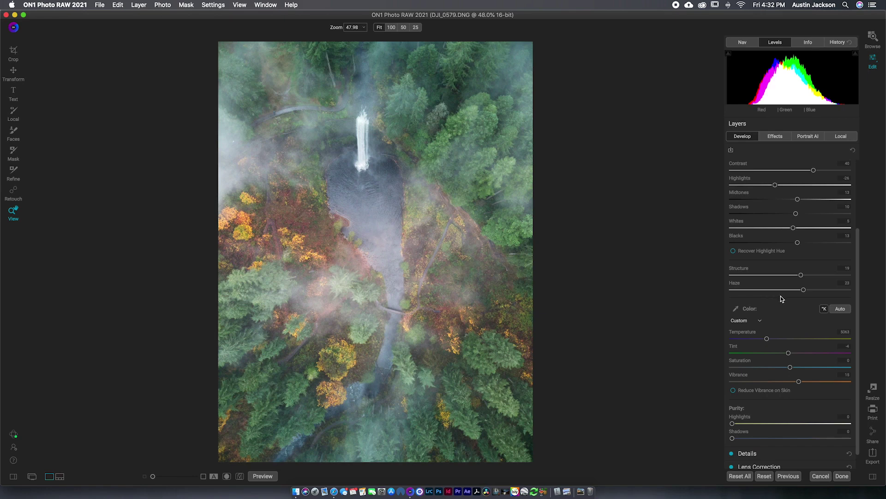
scroll(783, 298, down, 2)
scroll(780, 277, up, 8)
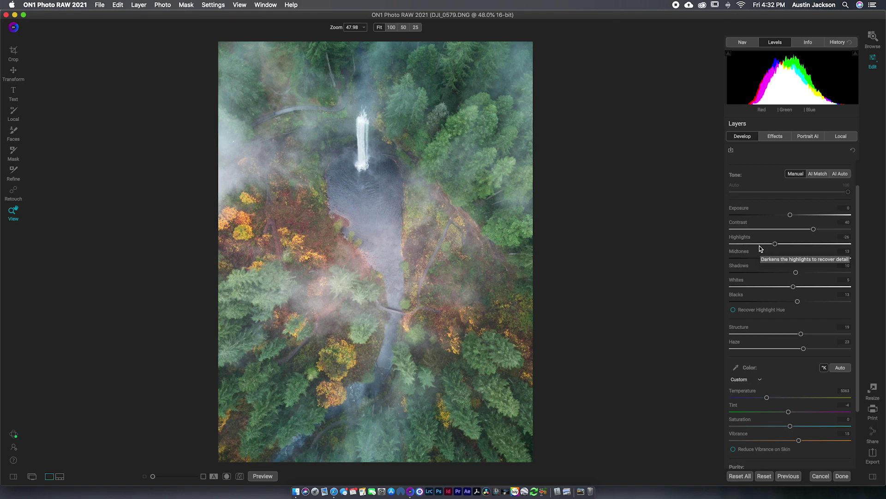
scroll(761, 247, down, 3)
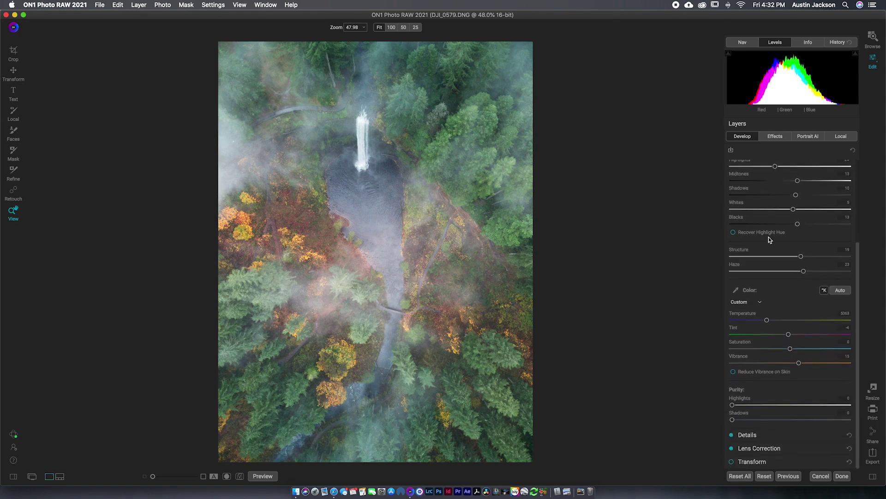
scroll(763, 178, down, 2)
click(755, 434)
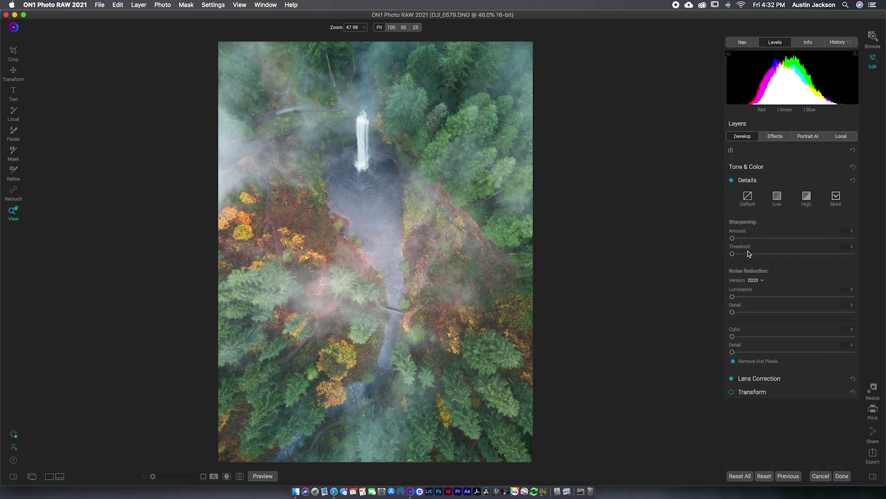
mouse_move(773, 379)
click(764, 380)
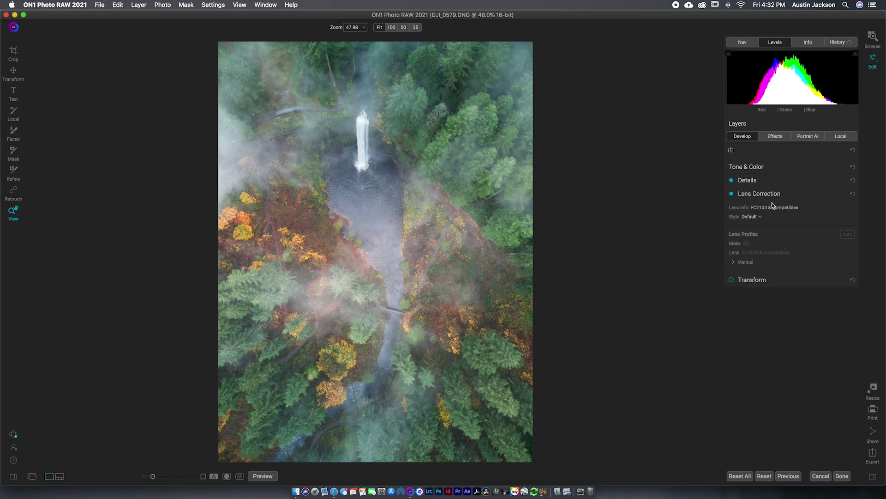
click(764, 281)
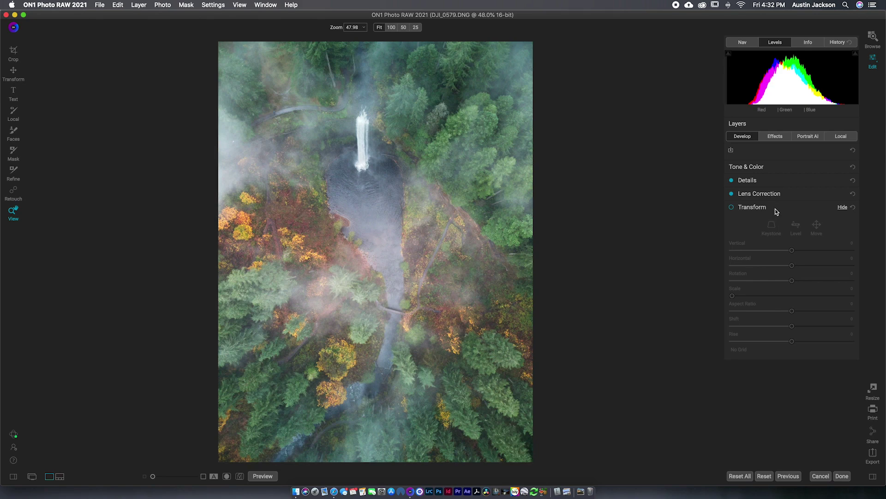
- Add a Color Adjustment filter from the Effects filter list
click(776, 139)
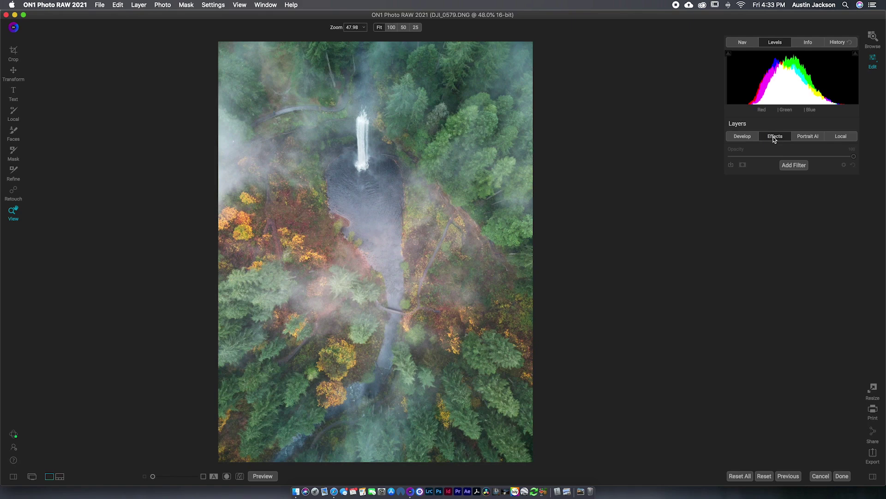
click(790, 166)
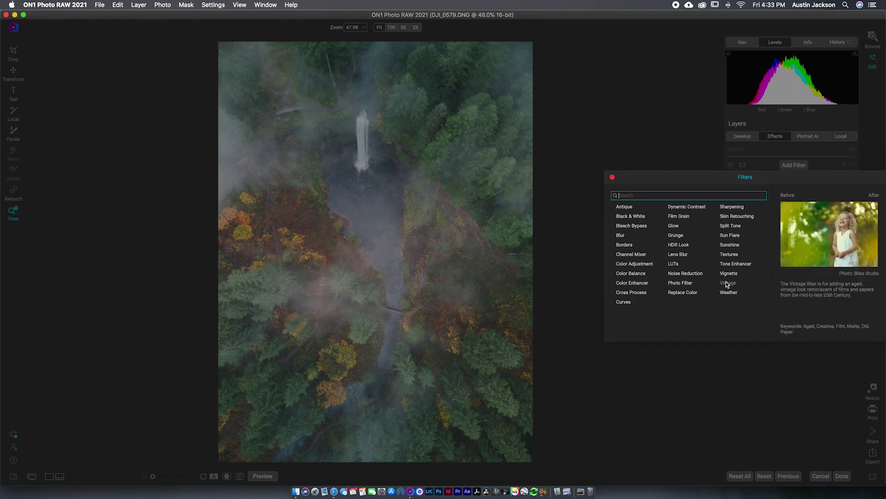
click(631, 265)
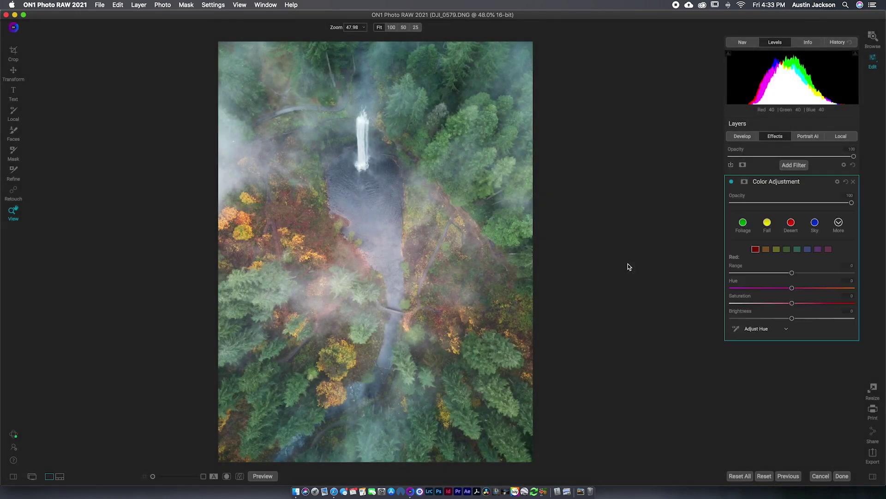
- Apply the Fall preset and review its Yellow, Orange and Red adjustments
click(767, 229)
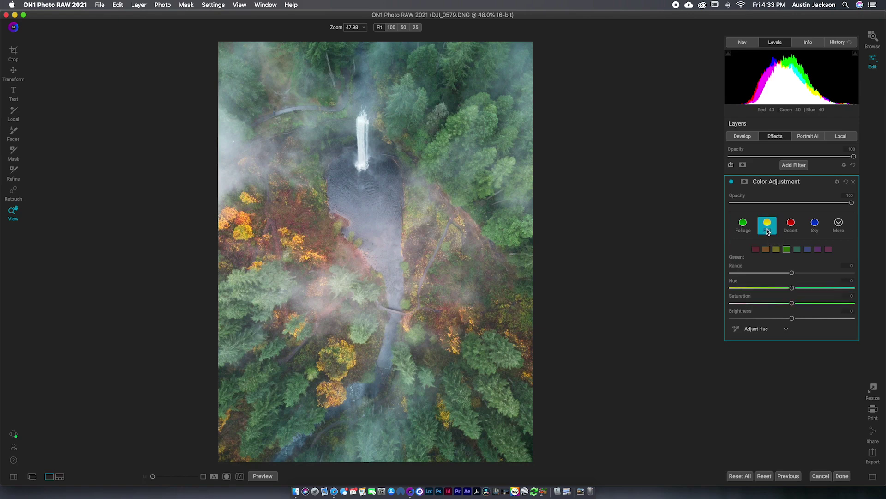
click(731, 182)
click(731, 182)
click(776, 250)
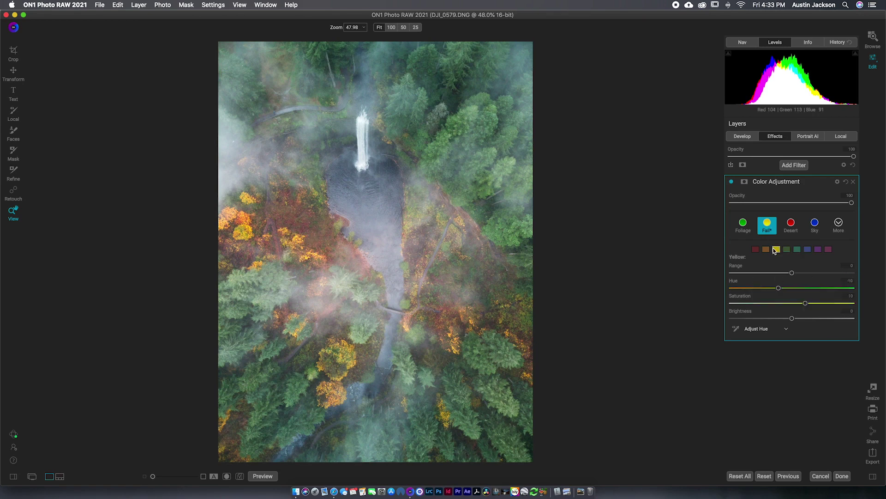
click(766, 249)
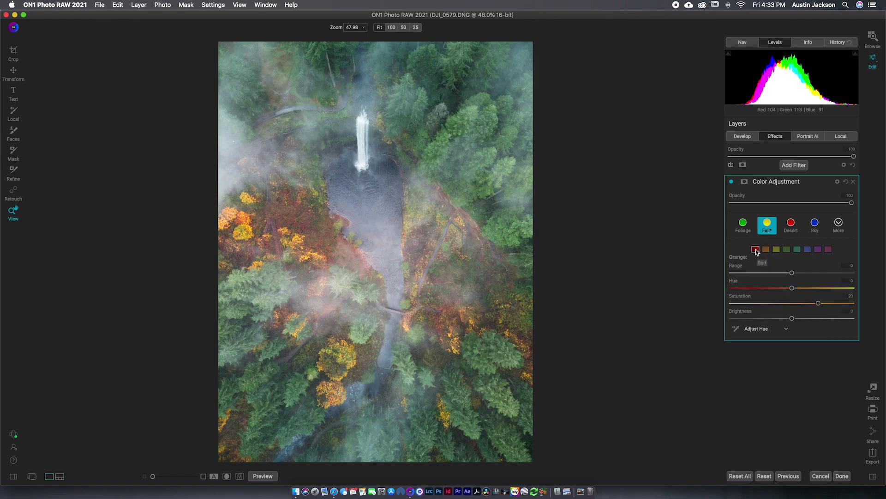
click(755, 250)
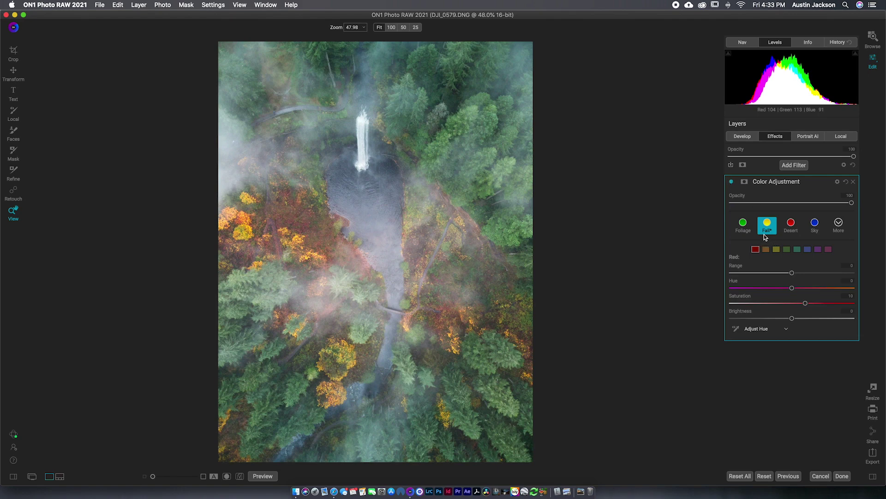
- Add a Sunshine filter above the Color Adjustment filter
click(792, 165)
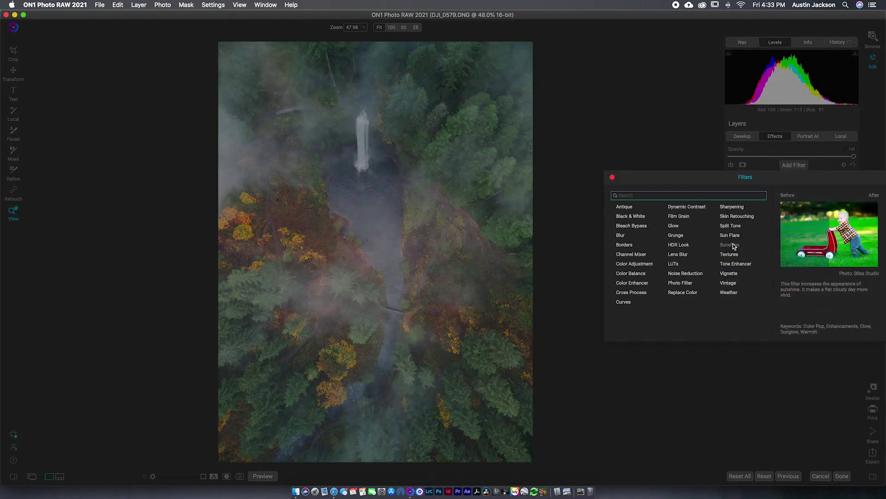
click(731, 244)
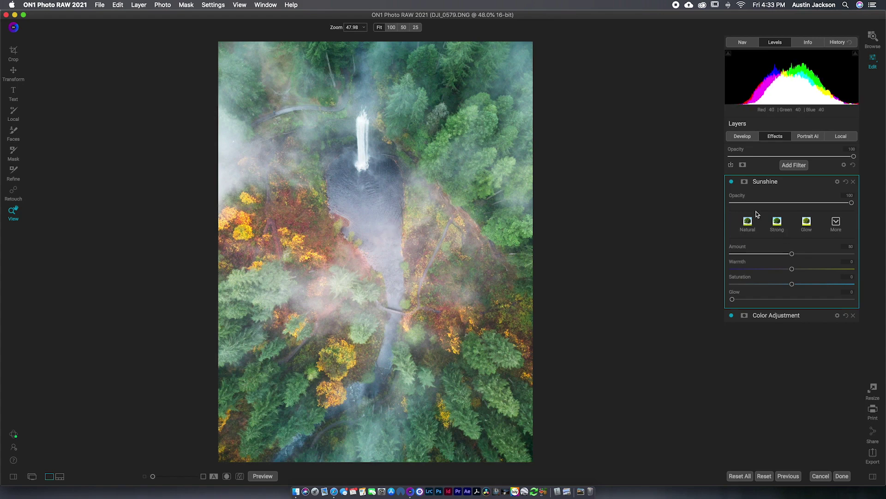
click(732, 181)
click(733, 182)
- Set Sunshine Glow to 10 and Amount to 29, comparing both filters on and off
click(751, 299)
mouse_move(751, 301)
mouse_down()
mouse_move(783, 300)
mouse_move(744, 300)
mouse_up()
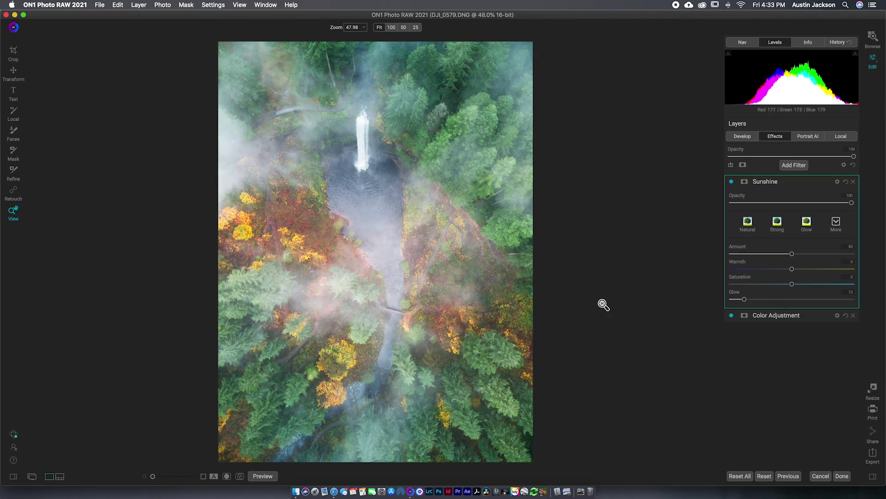
drag(791, 255, 762, 257)
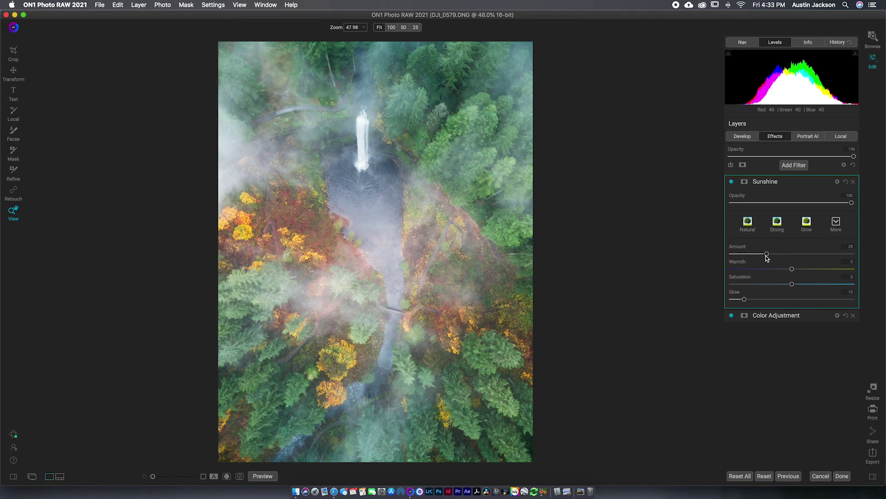
double_click(731, 184)
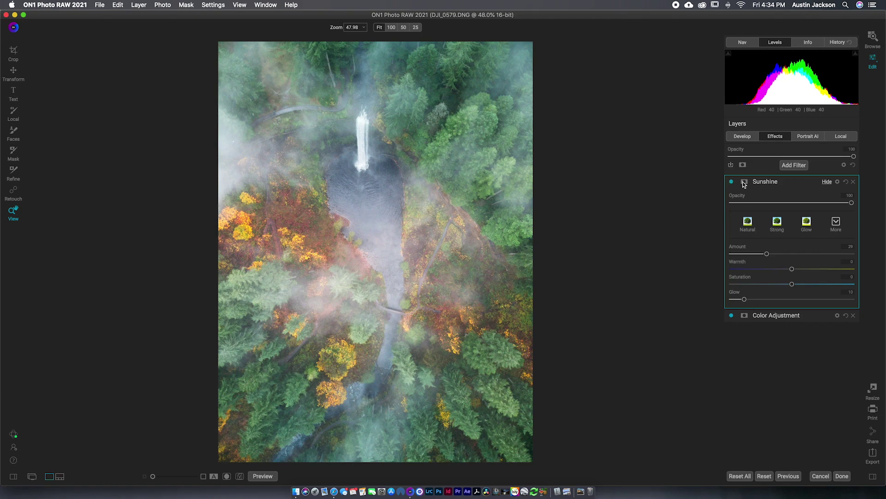
click(732, 182)
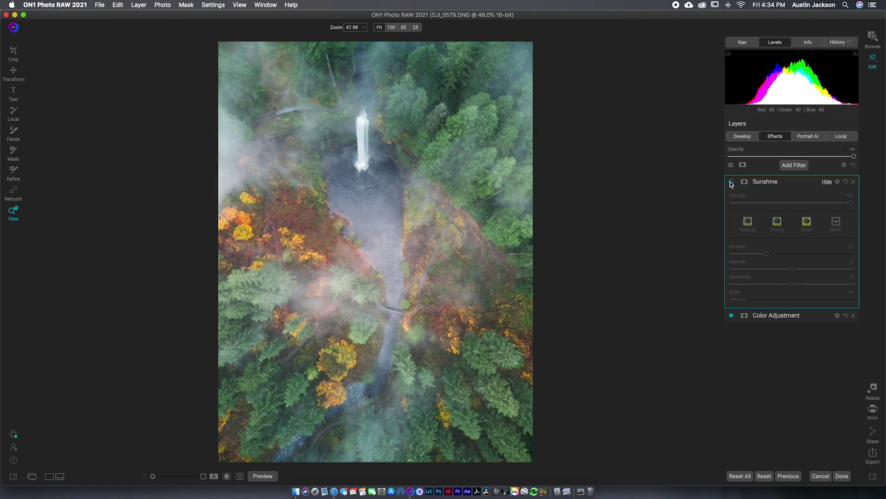
click(731, 182)
click(731, 316)
click(731, 316)
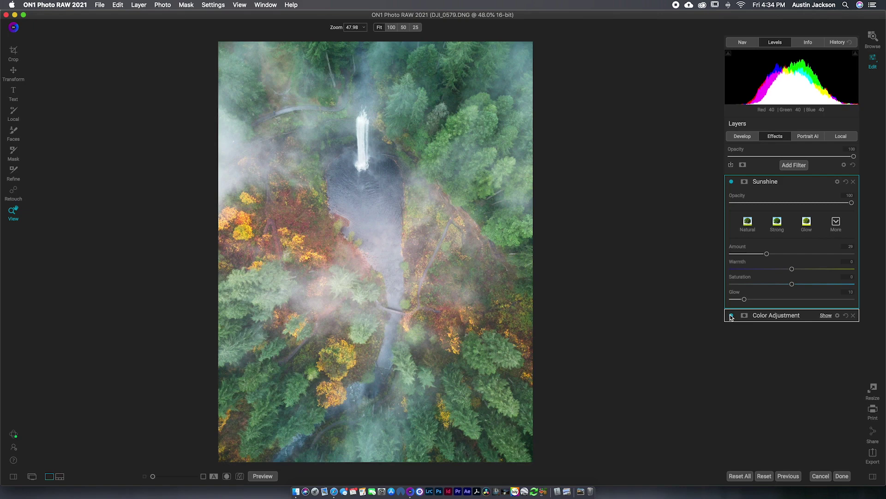
click(776, 183)
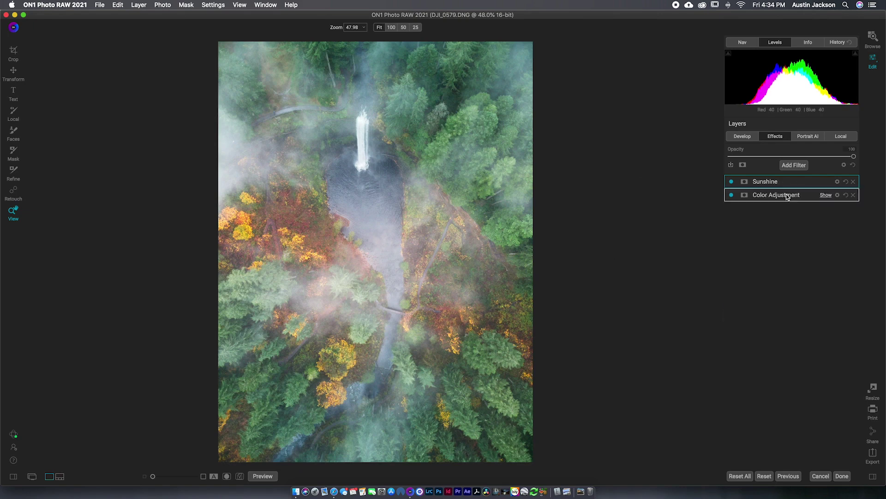
- Shift the Color Adjustment green hue to -100 and blue hue to -14
click(826, 195)
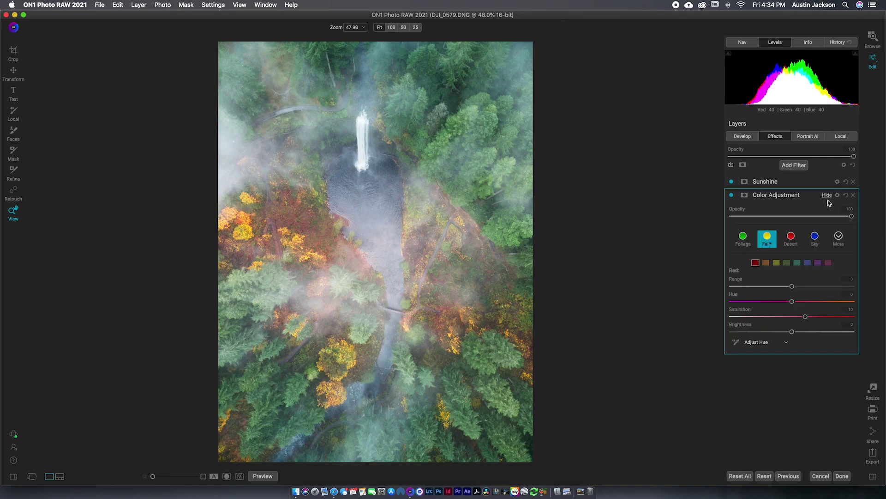
click(786, 263)
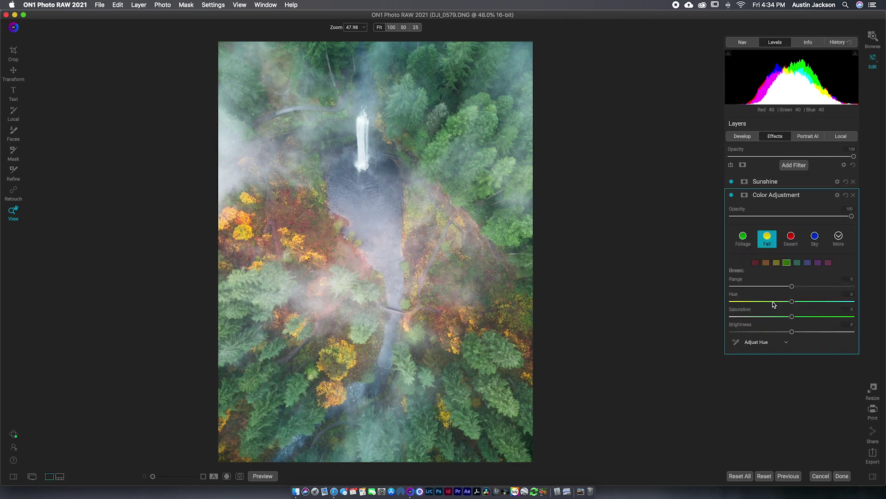
mouse_move(768, 301)
mouse_down()
mouse_move(723, 299)
mouse_move(780, 300)
mouse_up()
click(797, 262)
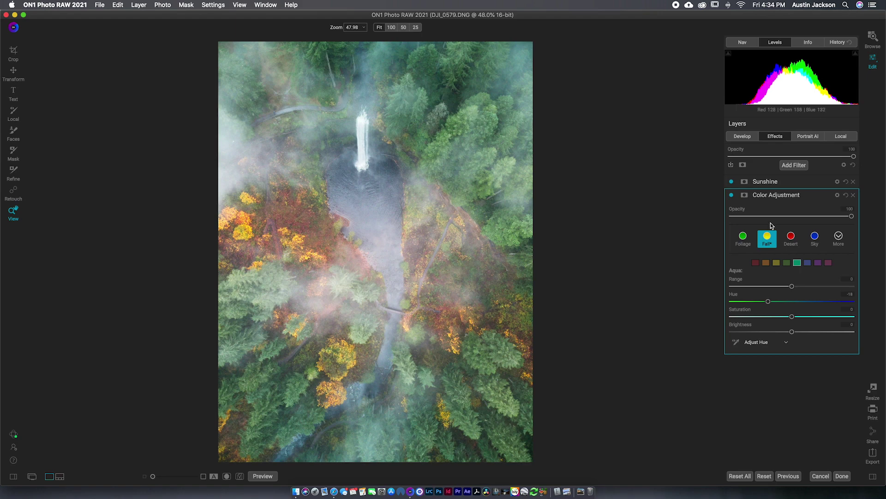
click(807, 263)
drag(775, 301, 774, 302)
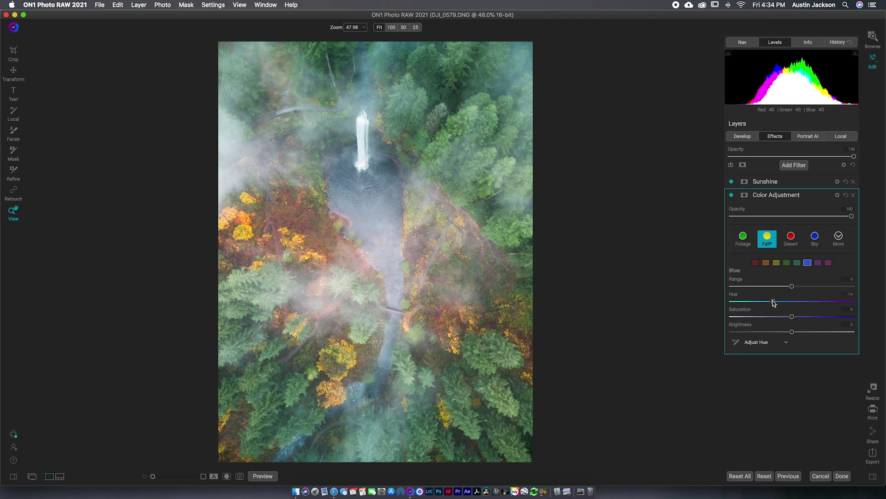
click(798, 196)
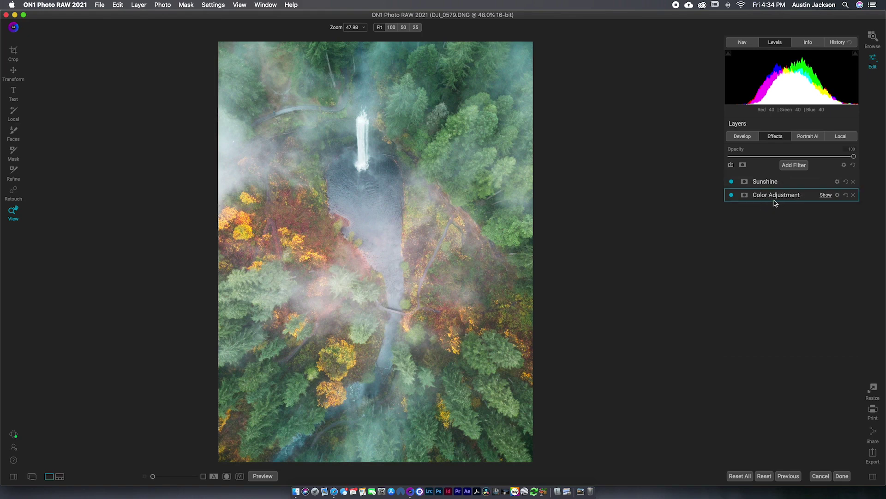
click(737, 137)
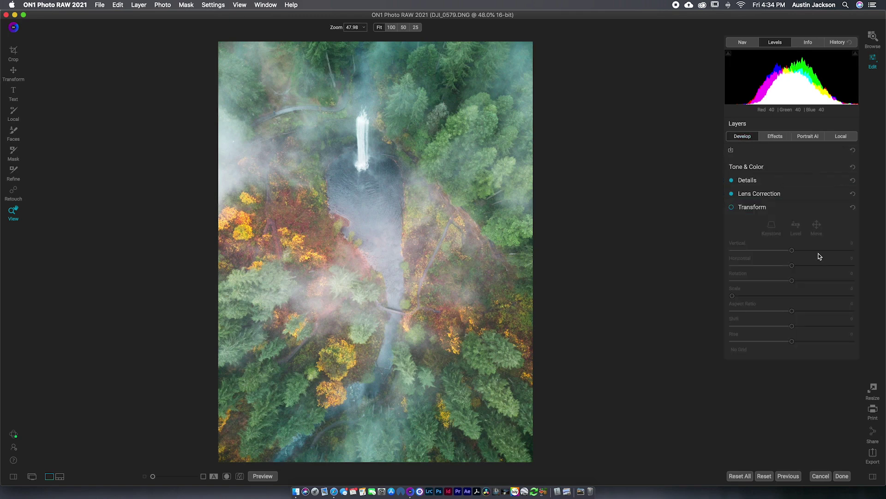
- Raise Contrast from 40 to 45 and add a Glow filter
click(746, 169)
mouse_move(815, 264)
mouse_down()
mouse_move(823, 263)
mouse_move(813, 264)
mouse_up()
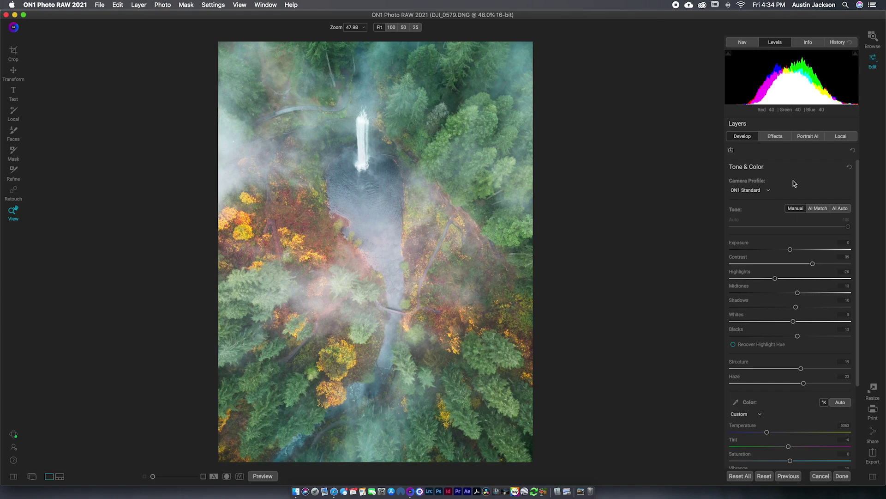
click(774, 138)
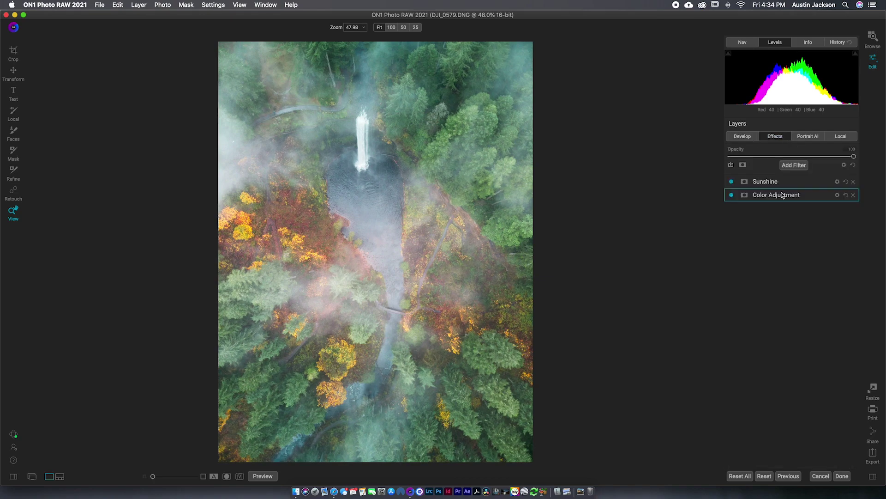
click(785, 166)
click(654, 261)
click(794, 165)
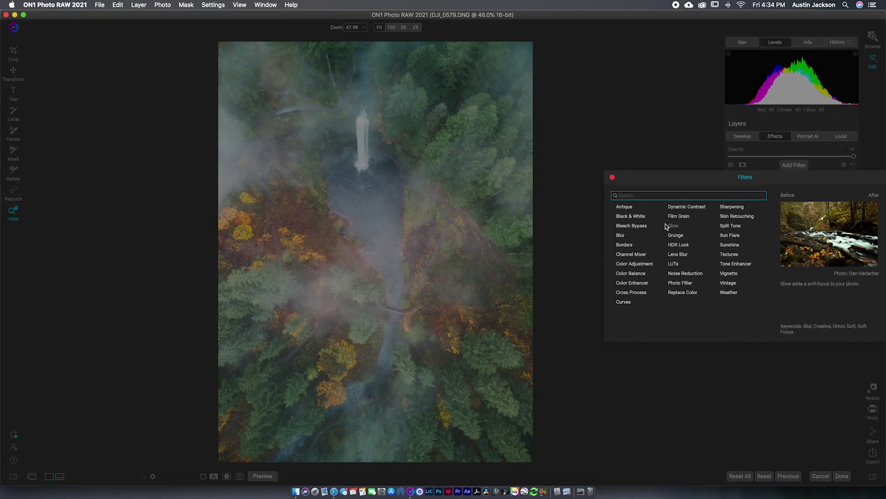
click(666, 225)
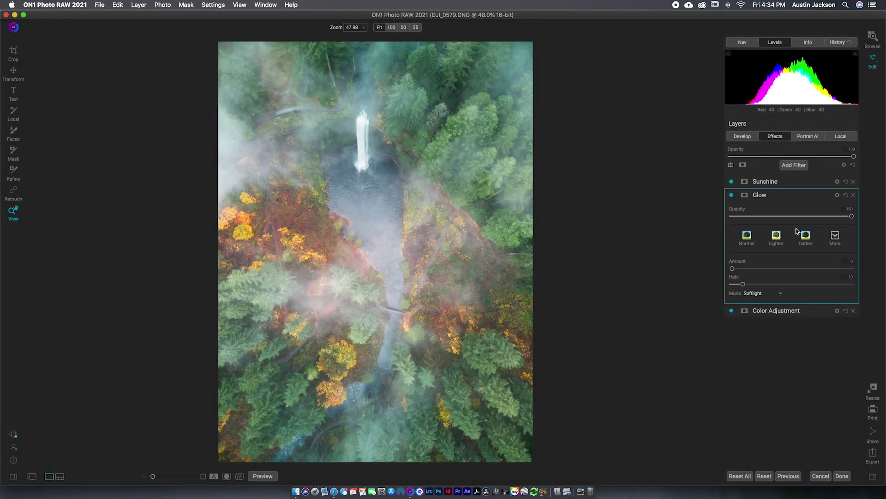
- Give the Glow filter the Lighter preset with Amount lowered to about 17
click(780, 294)
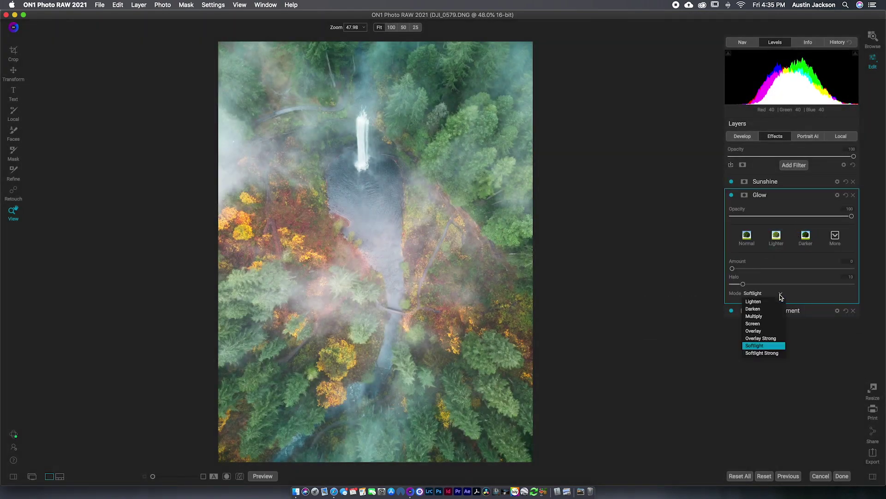
click(730, 345)
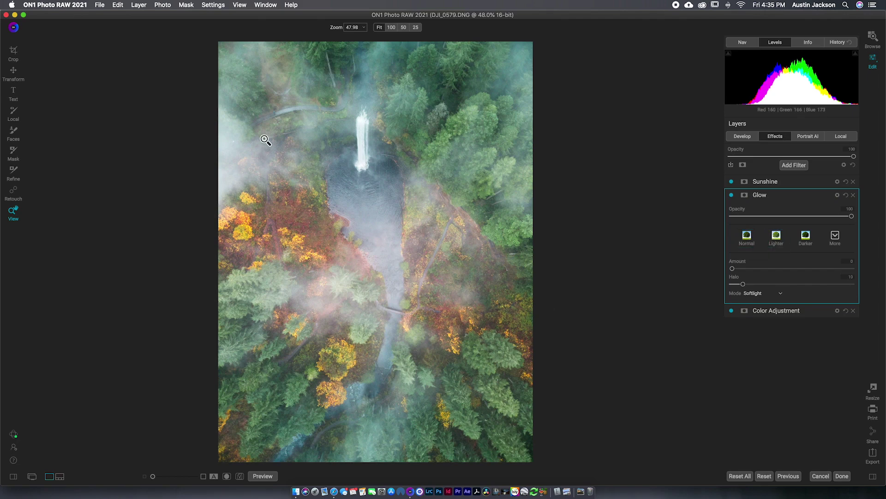
click(776, 237)
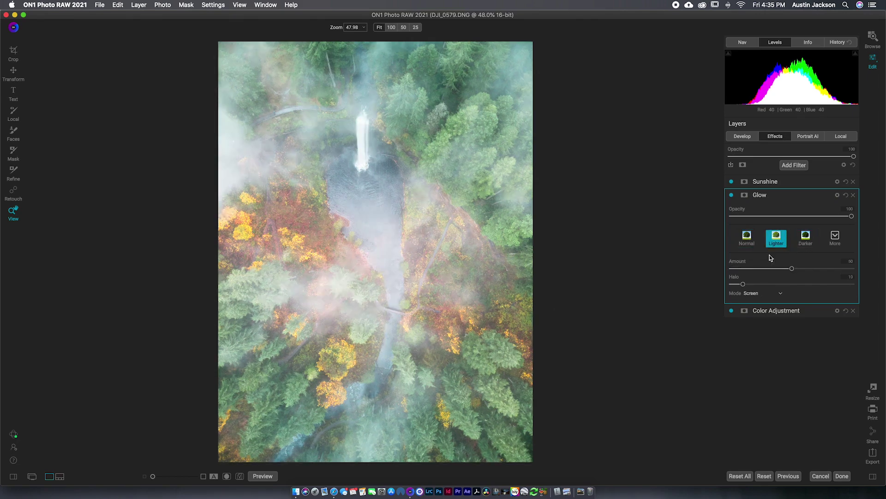
drag(780, 271, 769, 270)
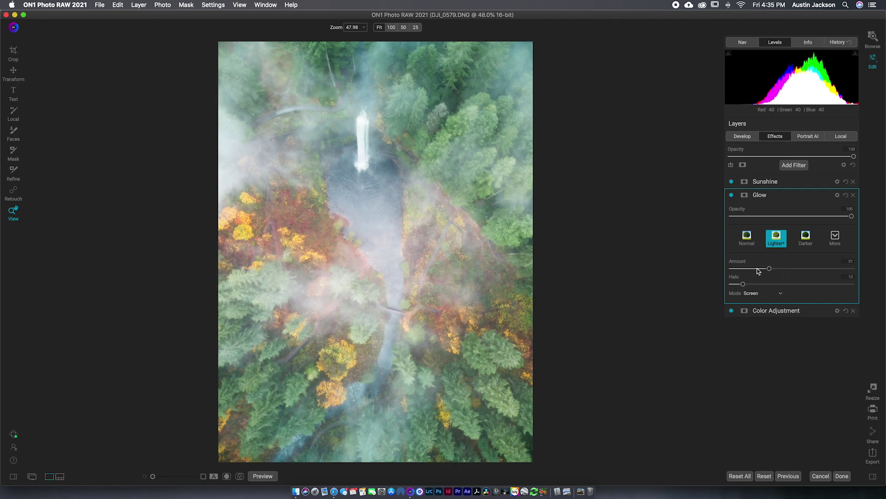
click(755, 268)
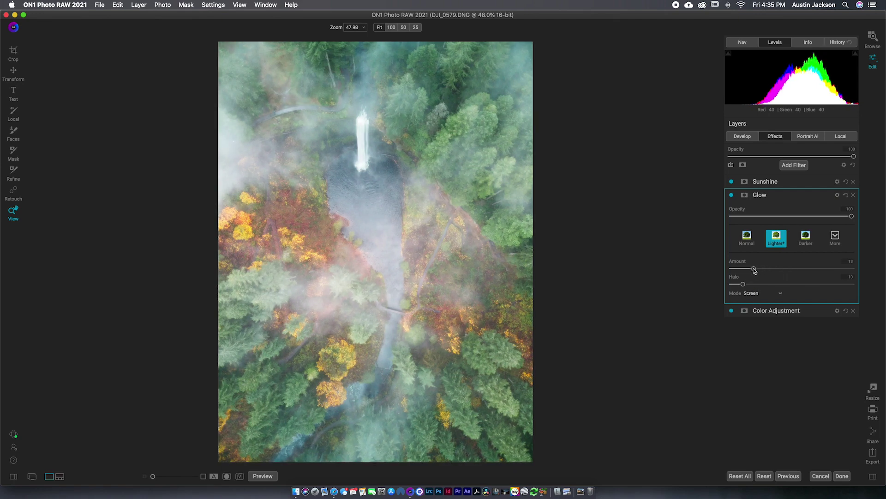
click(731, 195)
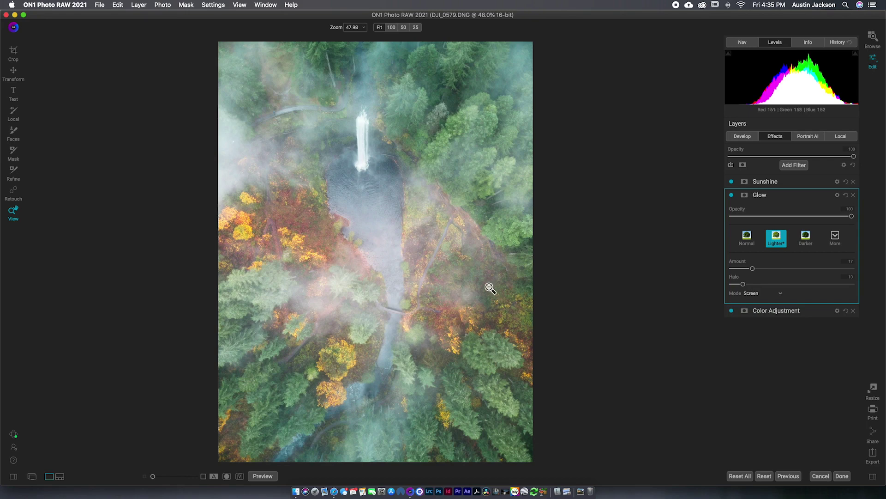
click(742, 137)
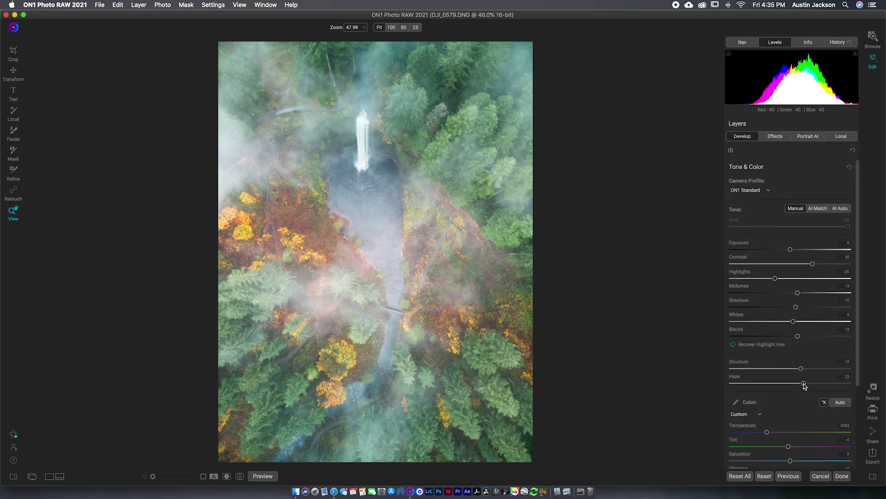
- Lower Haze from 22 to 18 and start a local Adjustment layer
drag(804, 386, 791, 386)
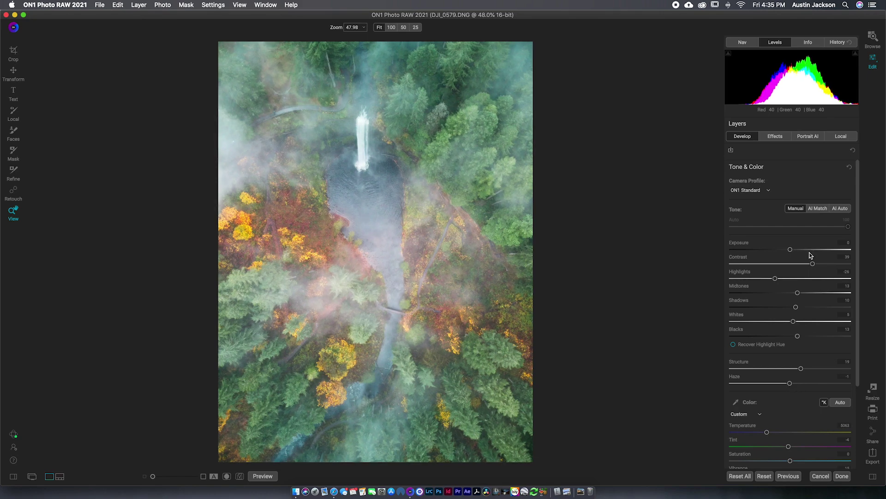
click(839, 138)
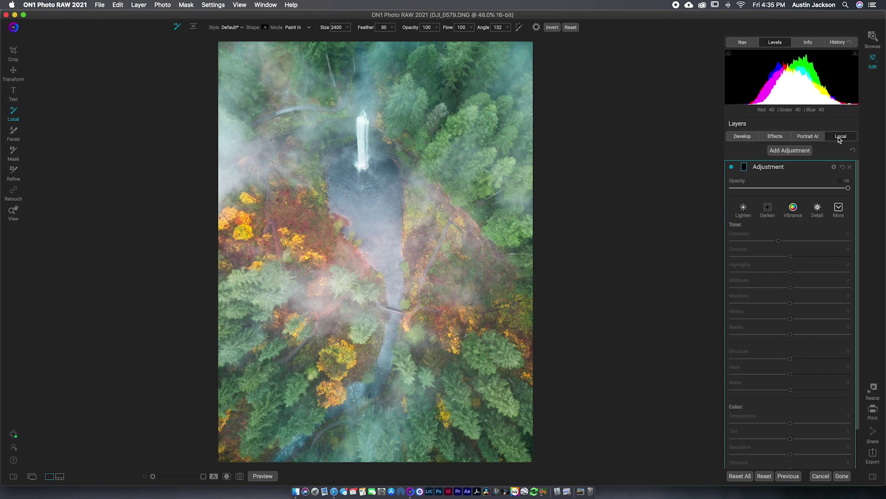
- Set the local brush to the clouds3 Nature shape rotated to angle 305
click(840, 137)
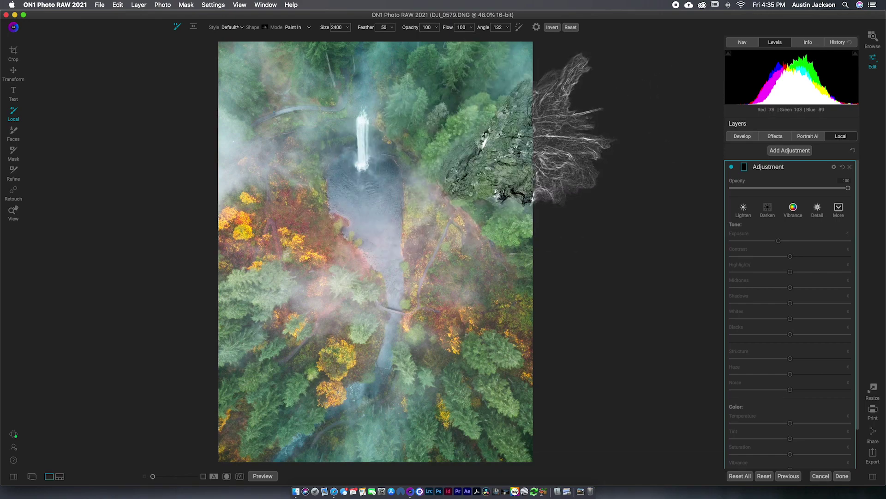
click(263, 27)
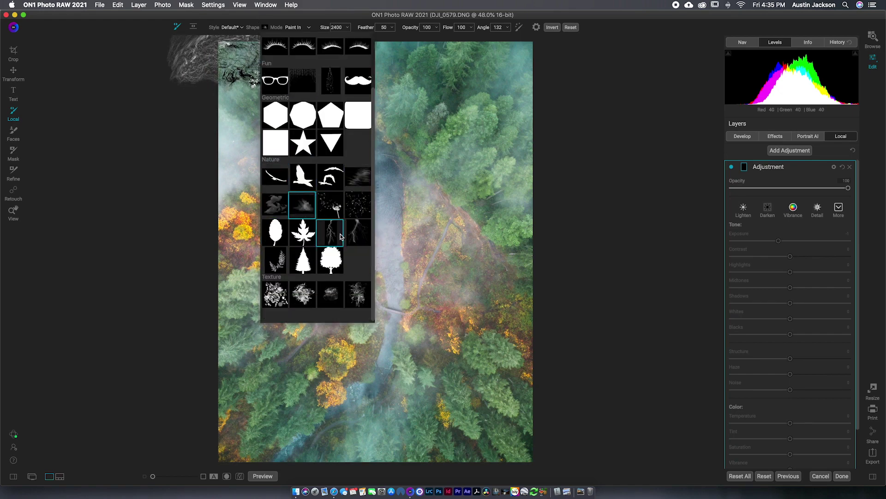
scroll(312, 230, down, 2)
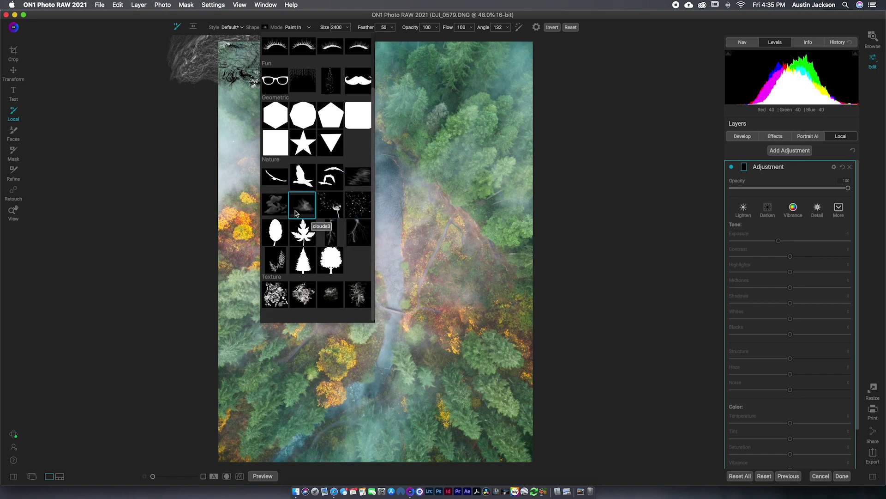
scroll(299, 231, up, 4)
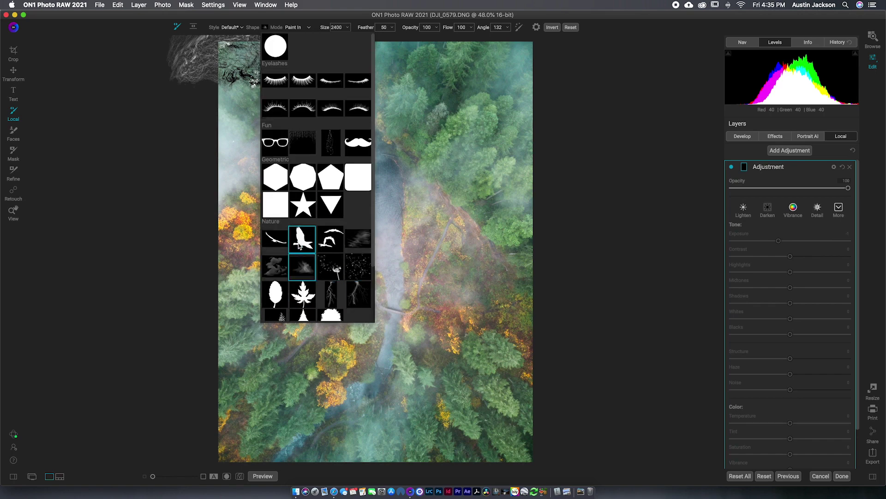
scroll(299, 245, down, 4)
click(301, 235)
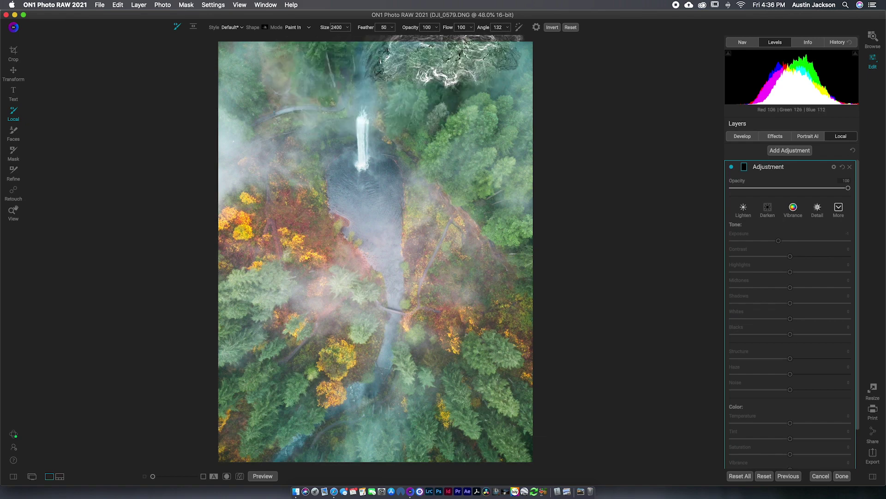
click(507, 27)
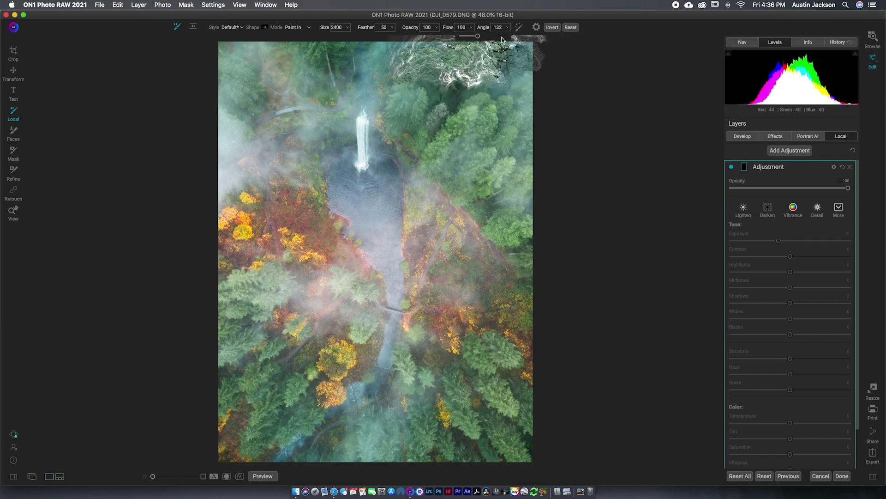
drag(498, 40, 505, 40)
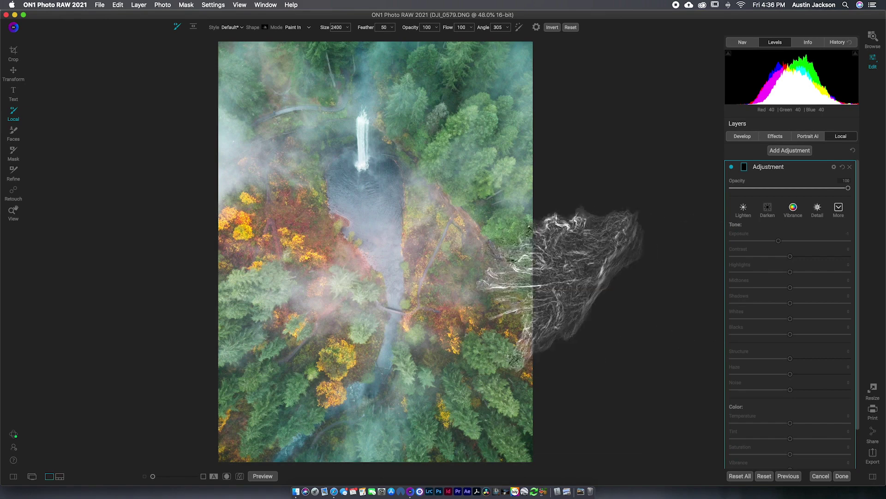
- Paint light-grey fog with the cloud brush over the photo's right side
scroll(773, 364, down, 2)
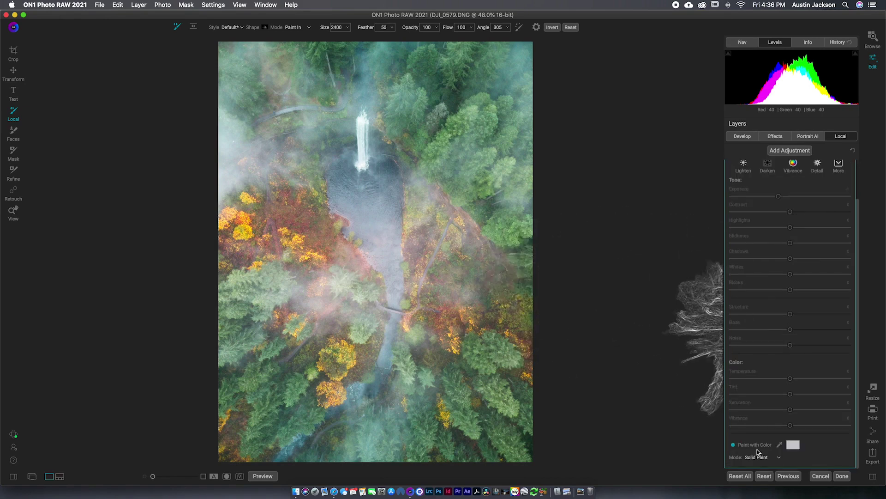
click(779, 445)
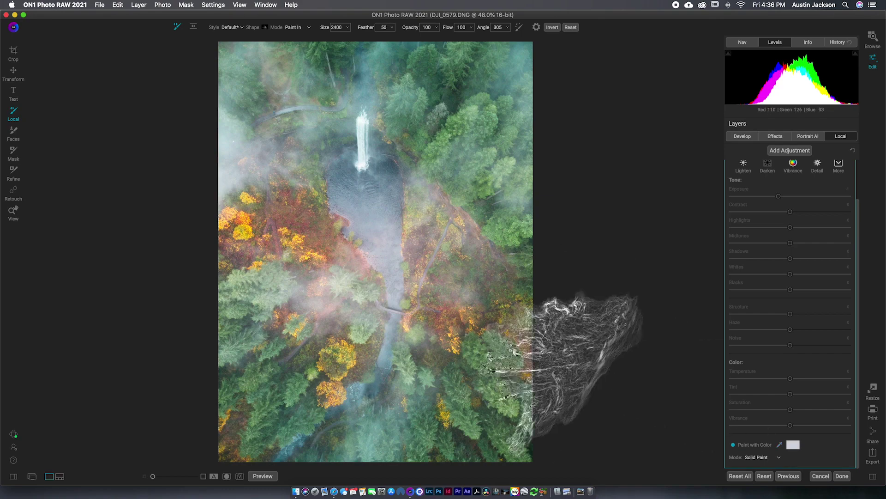
drag(574, 344, 466, 319)
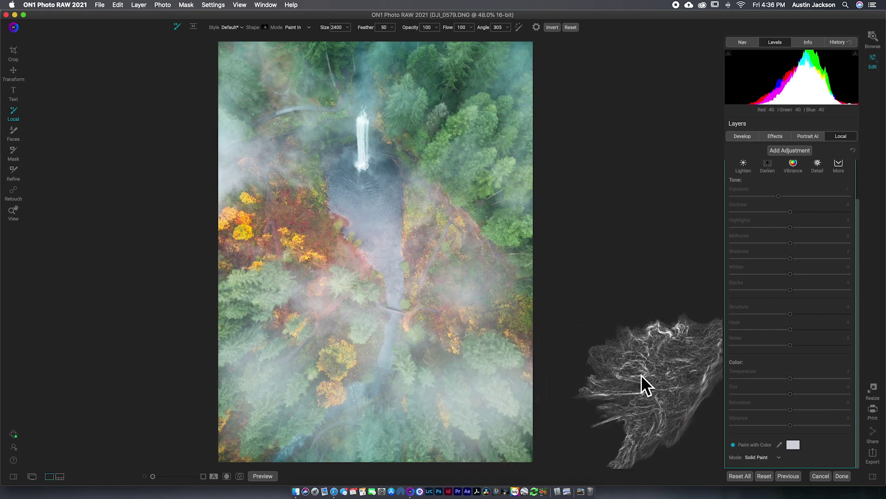
scroll(794, 279, up, 2)
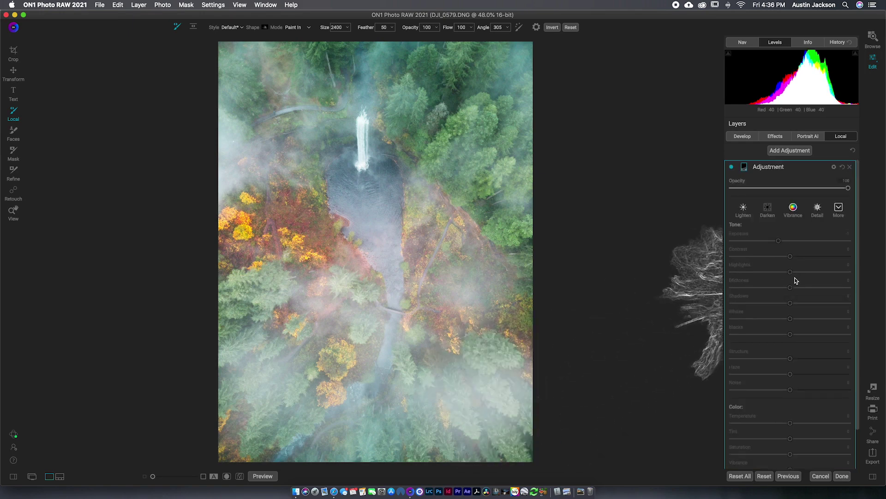
- Paint more fog over the centre of the waterfall photo
click(732, 168)
click(731, 168)
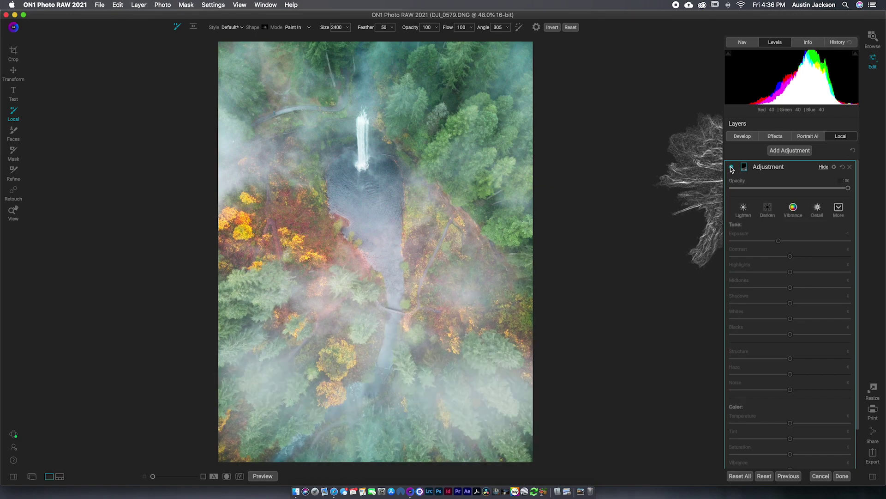
click(732, 168)
click(731, 168)
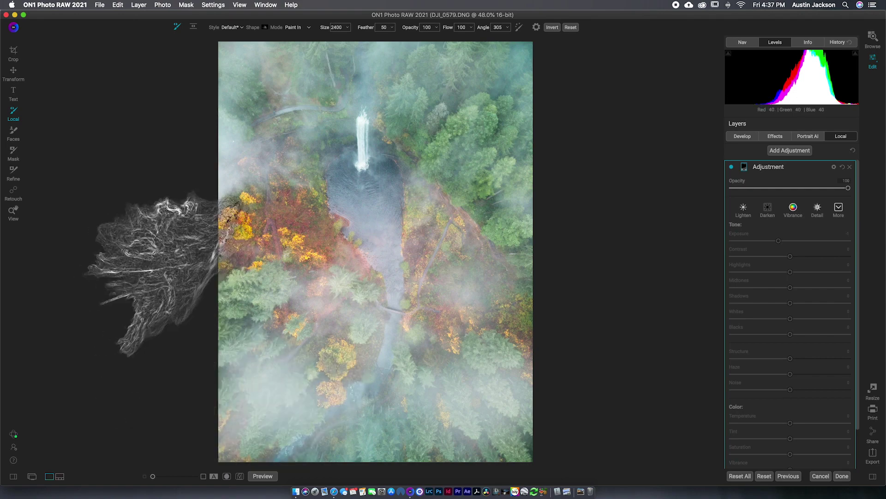
drag(366, 346, 346, 305)
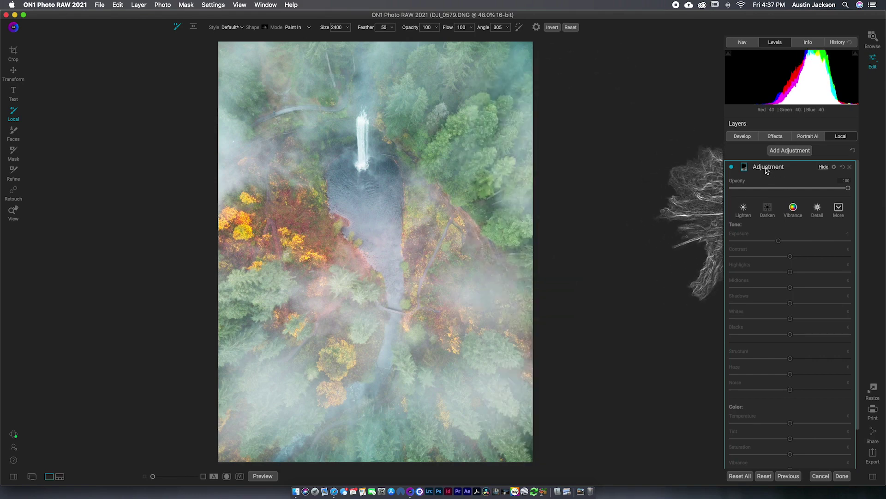
- Lower the fog layer's opacity to 56 and compare it on and off
click(744, 167)
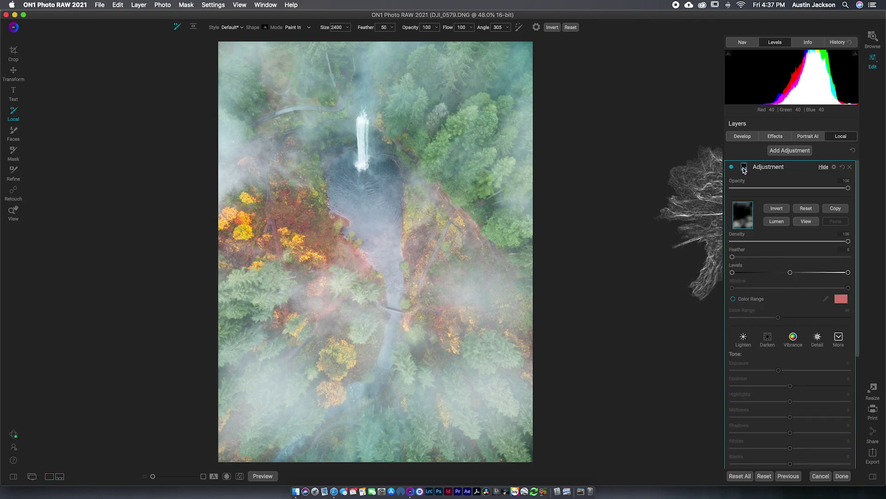
click(811, 189)
drag(812, 190, 798, 189)
click(732, 167)
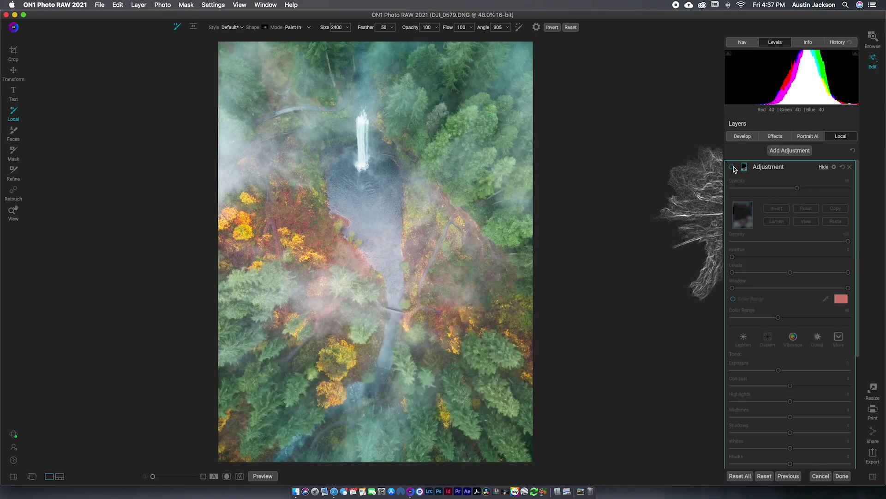
click(733, 167)
click(732, 168)
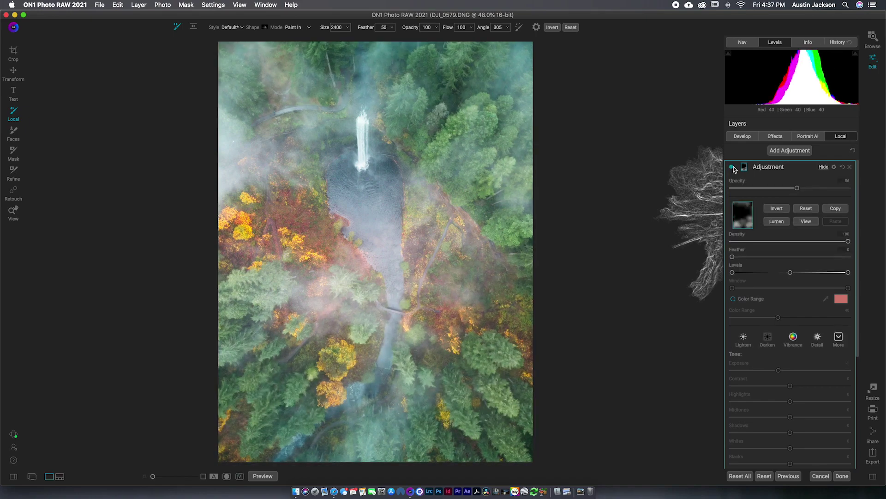
click(732, 167)
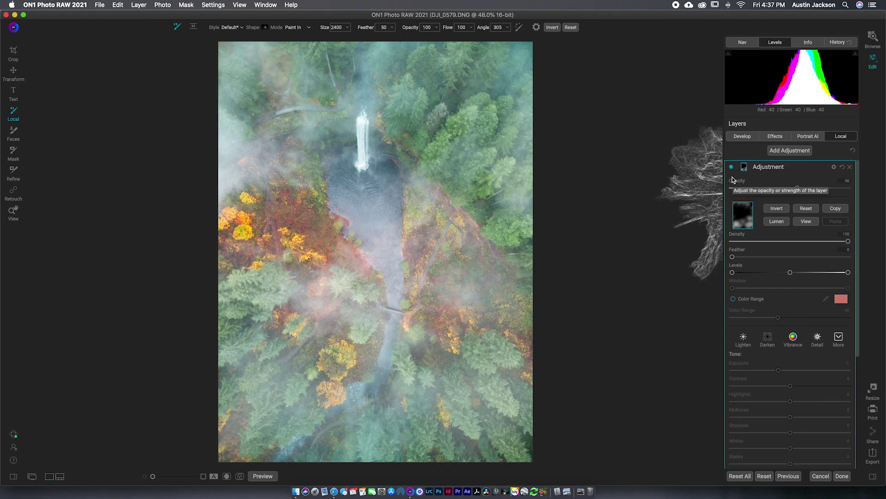
- Shrink the brush from 2400 to size 8 and switch to the plain round circle shape
scroll(791, 153, down, 5)
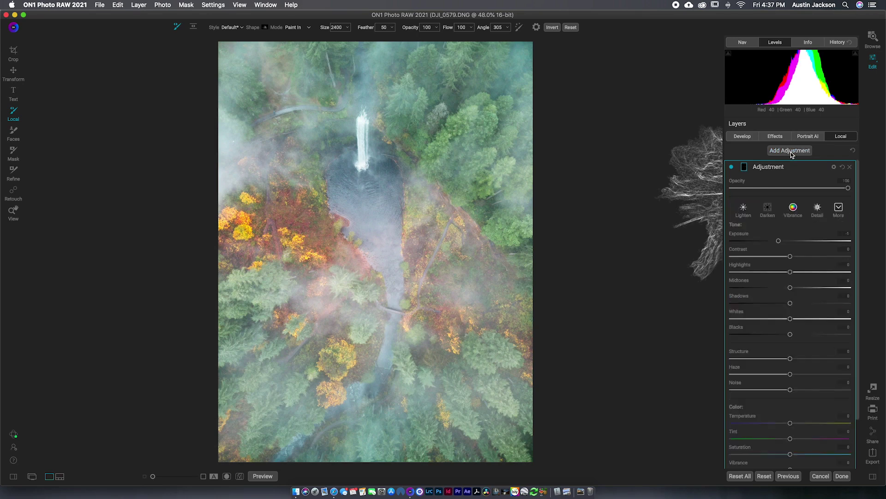
scroll(775, 195, up, 1)
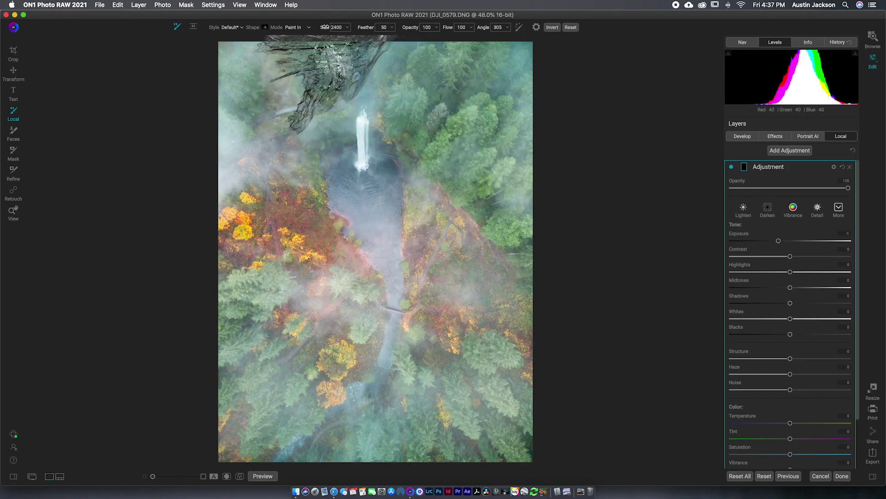
click(347, 27)
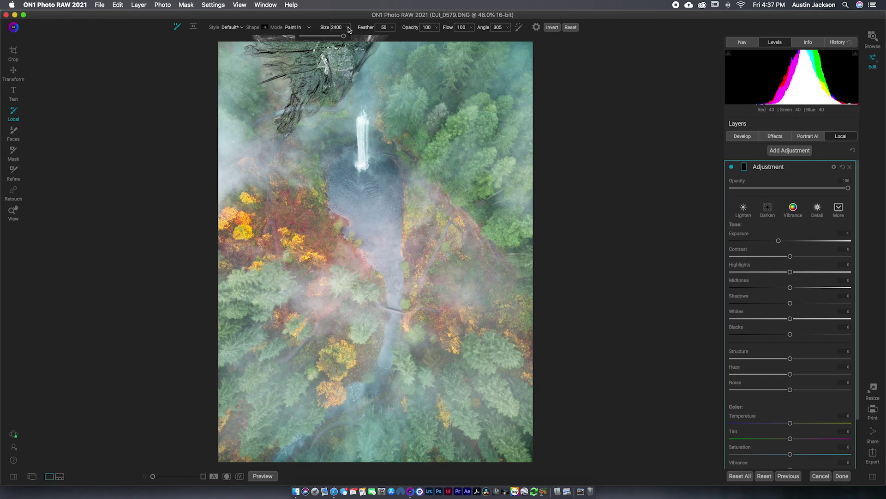
drag(349, 36, 307, 36)
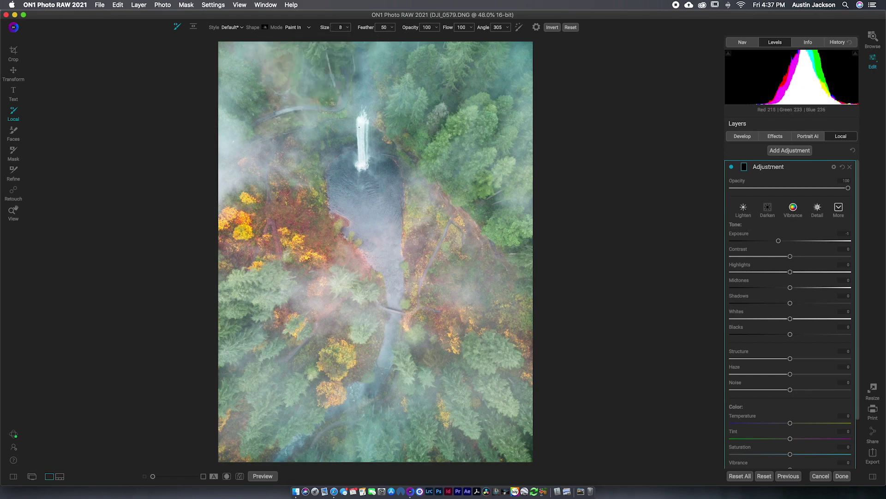
click(264, 27)
scroll(277, 70, up, 2)
click(275, 44)
- Build a Lumen luminosity mask, view it, and tighten its Levels black and white points
click(744, 168)
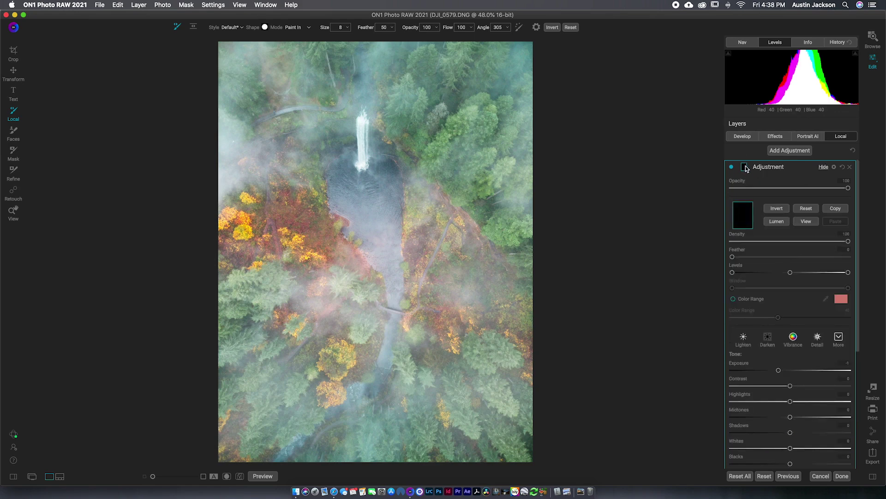
click(776, 221)
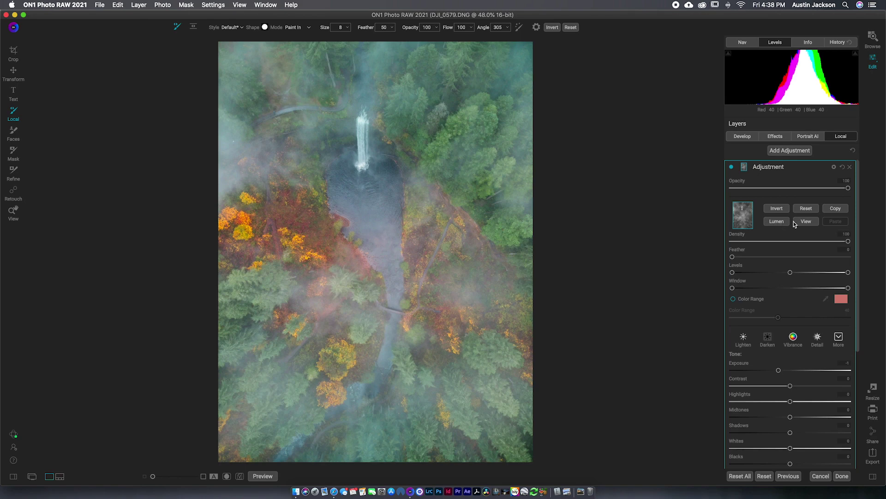
click(806, 222)
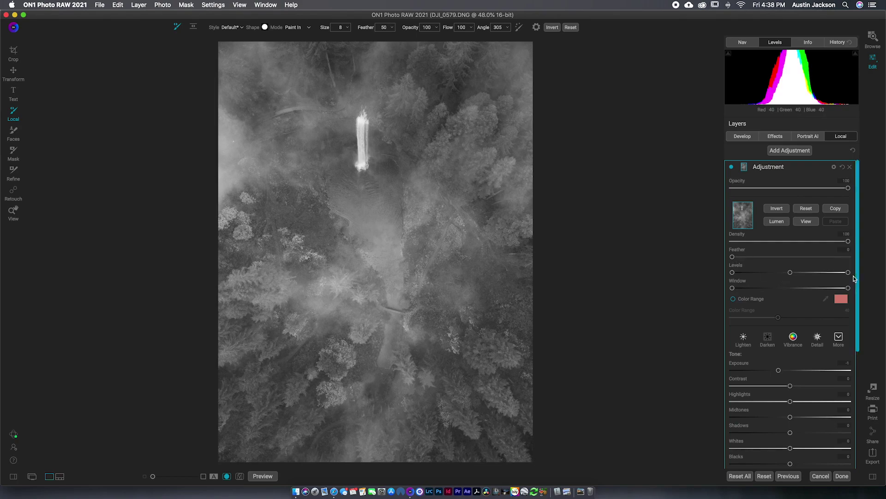
drag(848, 272, 802, 273)
drag(733, 275, 757, 274)
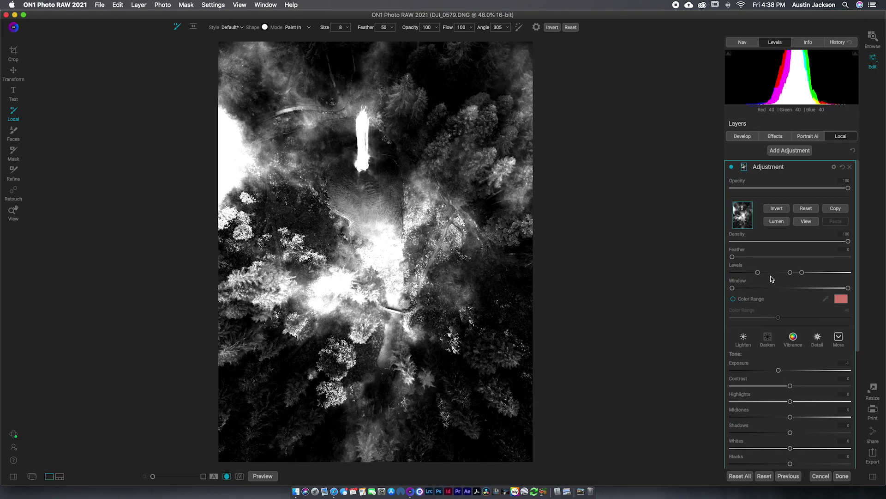
drag(758, 272, 794, 273)
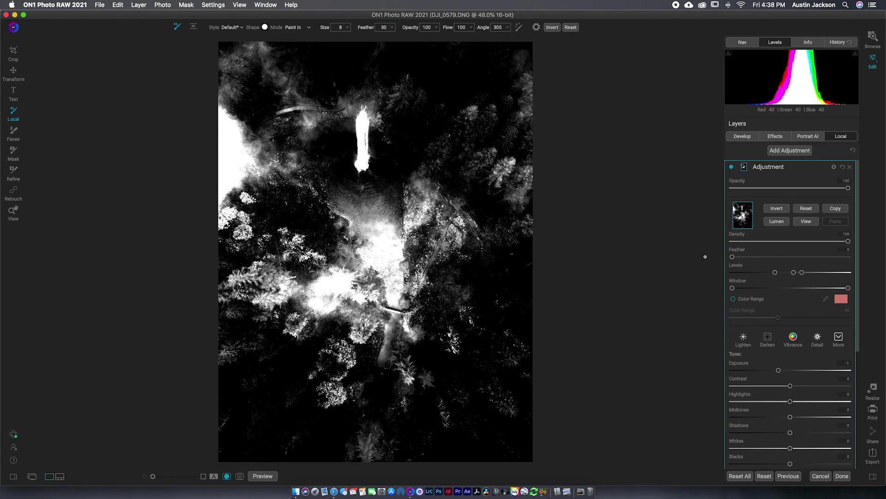
- Set the brush Mode to Paint Out with size 1000
click(308, 27)
click(298, 42)
click(347, 27)
drag(337, 34, 332, 36)
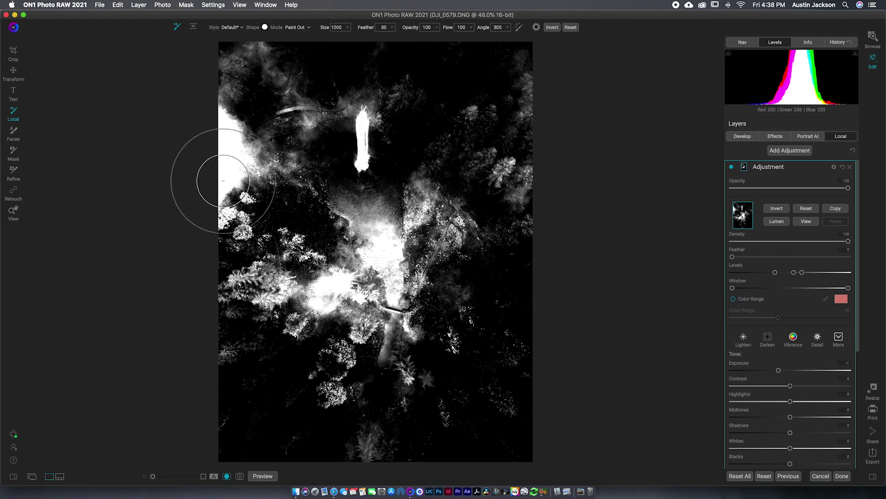
- Paint out the mask around the waterfall, using a smaller brush for specks near its edges
mouse_move(223, 188)
mouse_down()
mouse_move(221, 142)
mouse_move(226, 203)
mouse_move(233, 108)
mouse_move(245, 287)
mouse_move(286, 415)
mouse_move(282, 465)
mouse_move(251, 462)
mouse_move(615, 416)
mouse_move(479, 412)
mouse_move(428, 377)
mouse_move(275, 377)
mouse_move(341, 328)
mouse_move(269, 289)
mouse_move(283, 268)
mouse_move(289, 205)
mouse_move(303, 224)
mouse_move(350, 236)
mouse_move(358, 248)
mouse_move(449, 237)
mouse_move(388, 253)
mouse_move(421, 290)
mouse_move(517, 326)
mouse_move(489, 357)
mouse_move(525, 23)
mouse_move(488, 62)
mouse_move(454, 171)
mouse_move(424, 105)
mouse_move(376, 61)
mouse_move(336, 51)
mouse_move(221, 52)
mouse_move(259, 61)
mouse_move(294, 113)
mouse_move(296, 134)
mouse_move(359, 36)
mouse_up()
key(bracketleft)
key(bracketleft)
key(bracketleft)
key(bracketleft)
key(bracketleft)
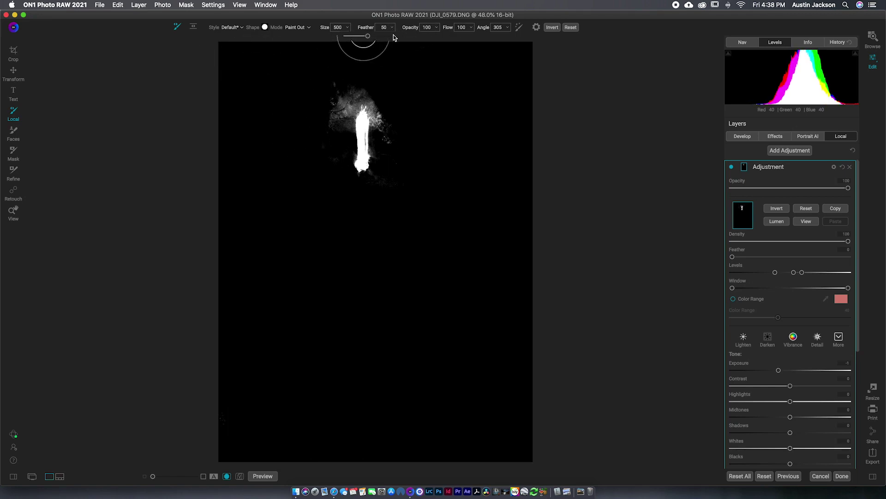
drag(313, 107, 347, 89)
mouse_move(400, 121)
mouse_down()
mouse_move(409, 129)
mouse_move(402, 176)
mouse_move(330, 200)
mouse_move(327, 163)
mouse_move(269, 115)
mouse_up()
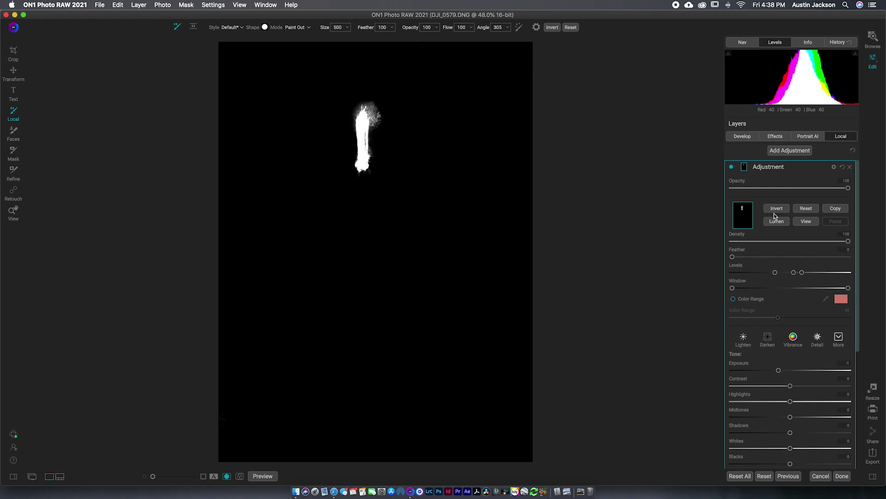
click(803, 222)
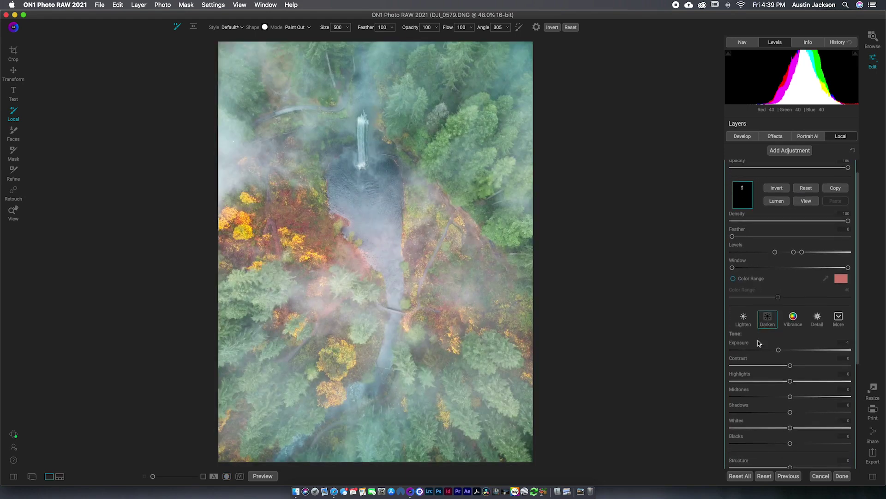
- Set the waterfall adjustment's Exposure to 0 and lower its Highlights
scroll(758, 339, down, 1)
click(846, 343)
text(0)
key(Return)
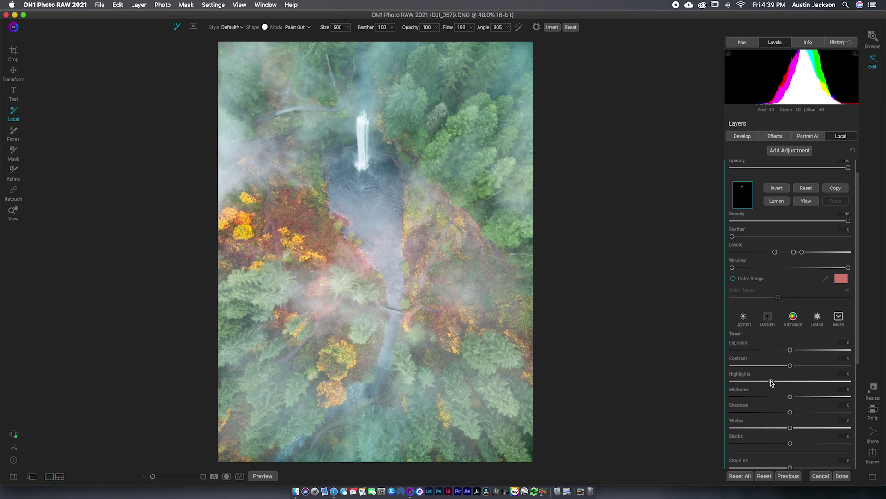
mouse_move(772, 383)
mouse_down()
mouse_move(754, 383)
mouse_move(764, 382)
mouse_up()
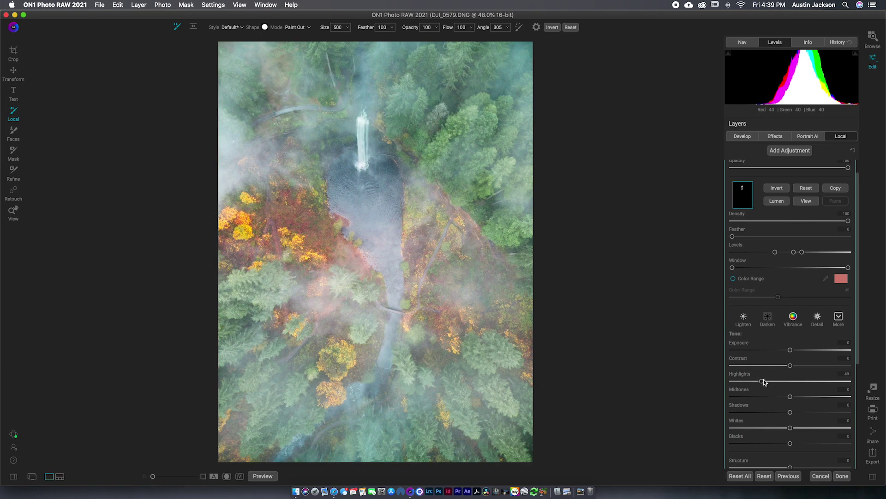
- Toggle the local adjustment off and on to compare, then collapse its settings panel
scroll(733, 187, up, 2)
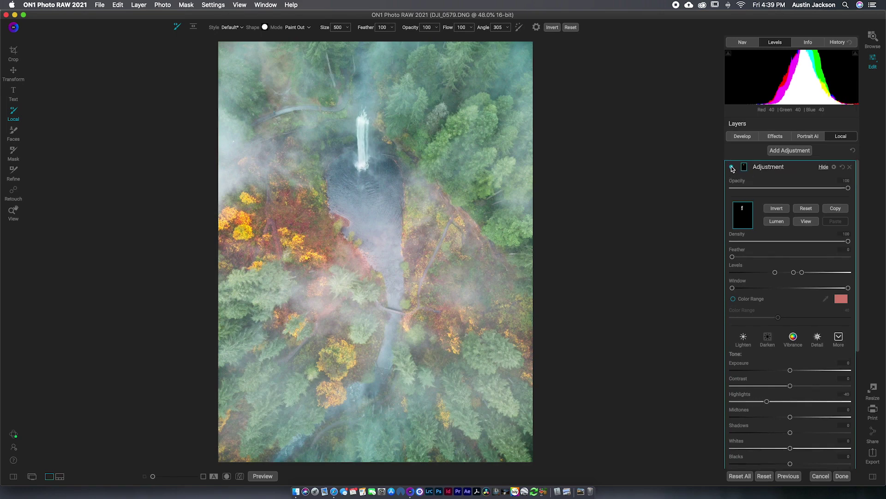
click(732, 167)
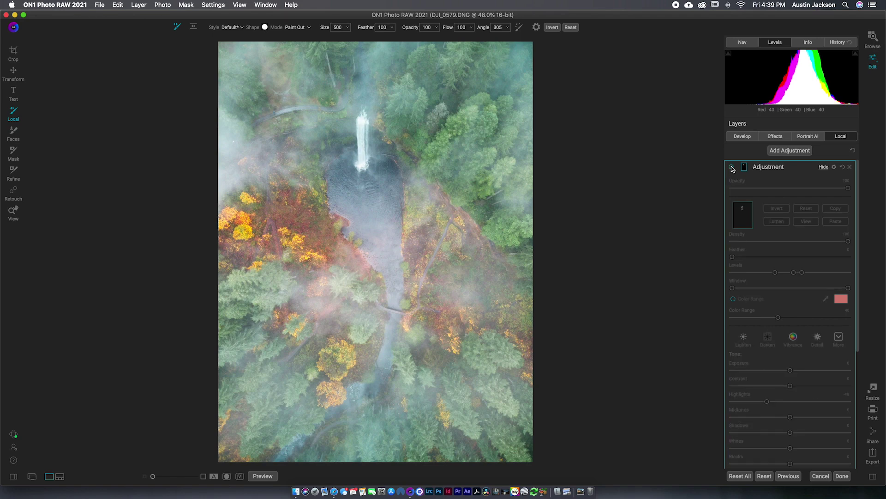
click(732, 167)
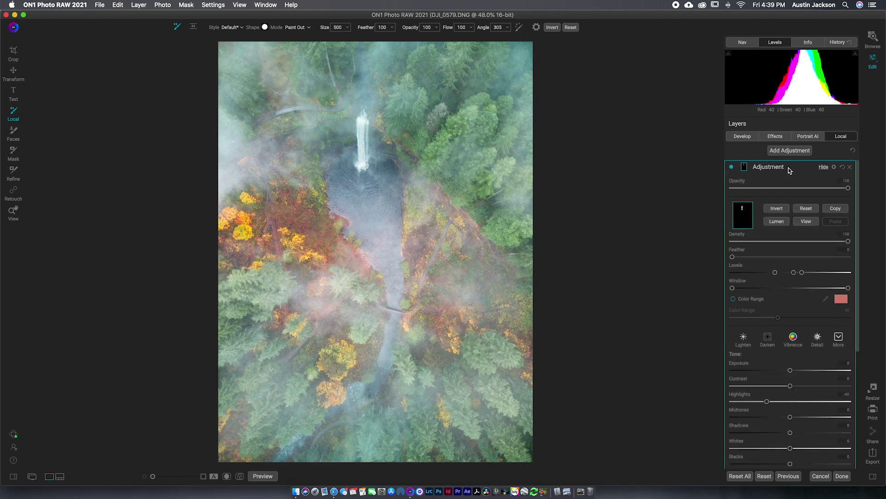
click(824, 166)
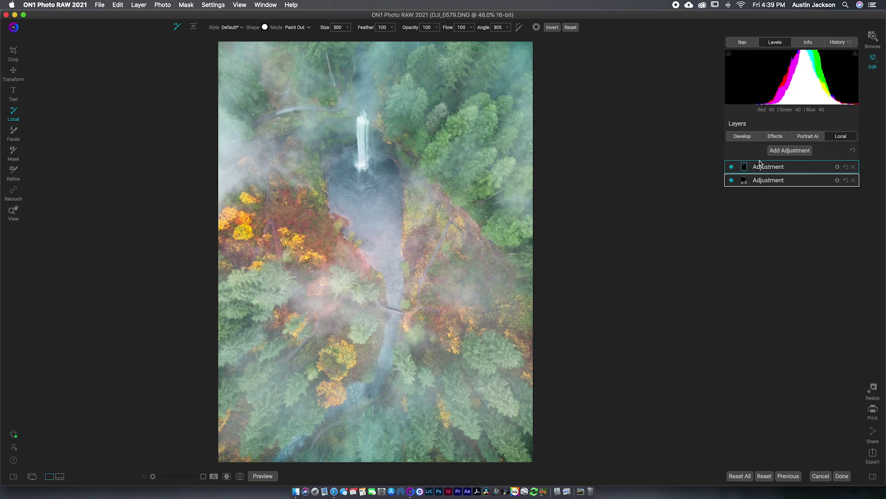
- Turn on the Glow and Color Adjustment effect filters, then toggle Sunshine off and on to compare
click(775, 136)
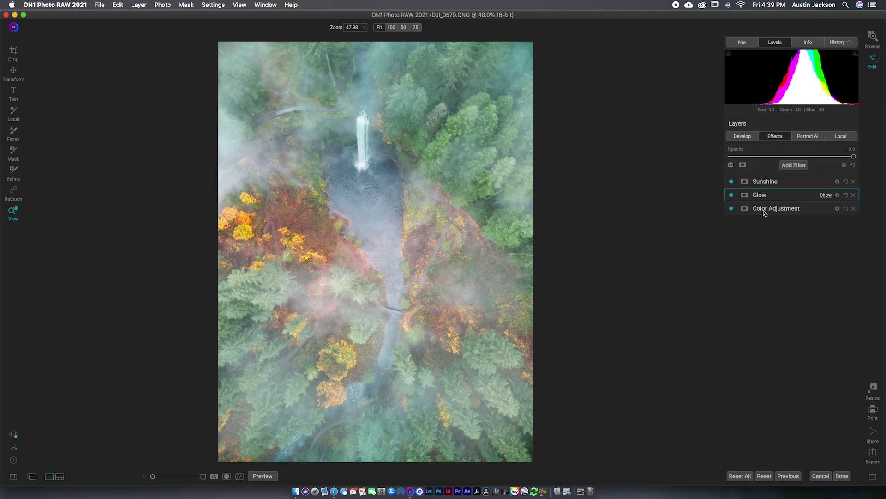
click(750, 137)
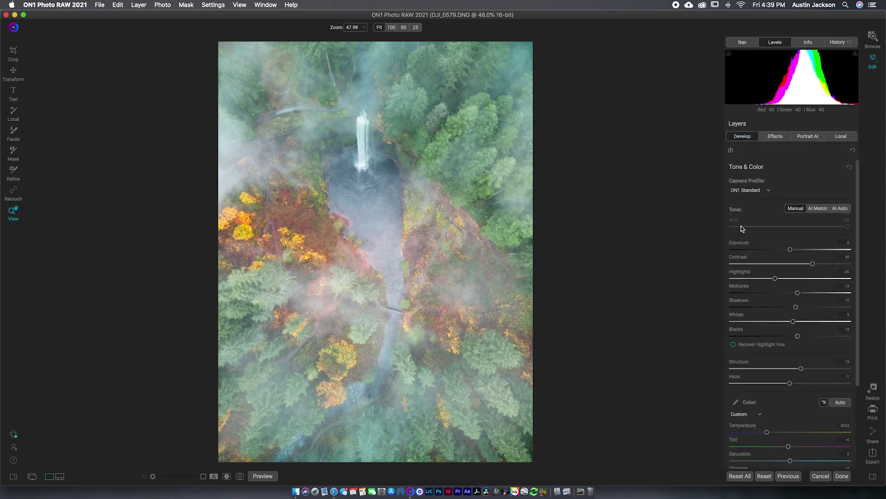
click(774, 139)
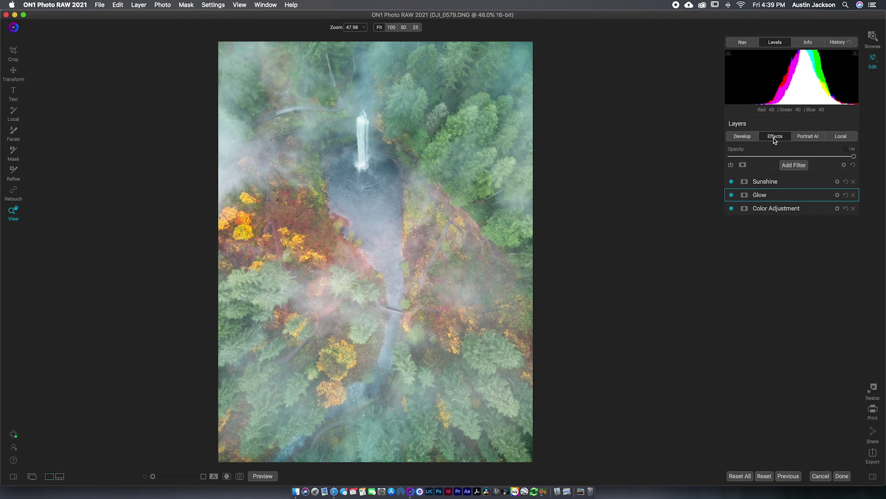
click(731, 196)
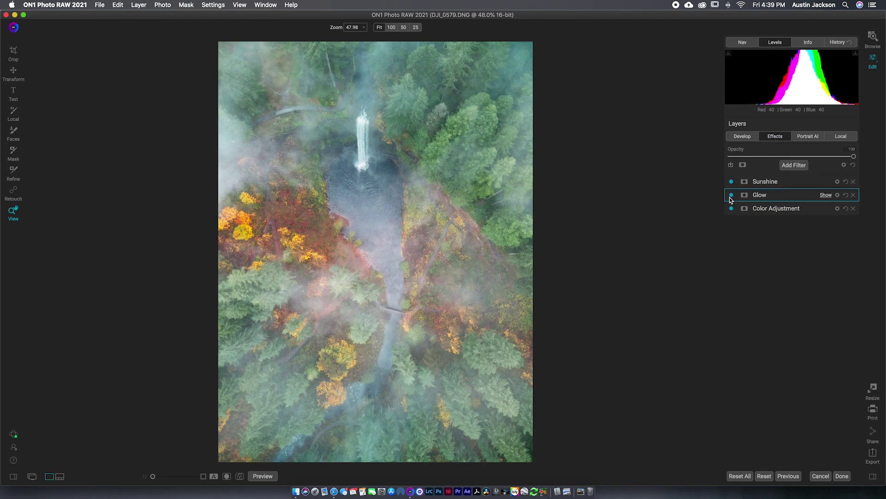
click(731, 209)
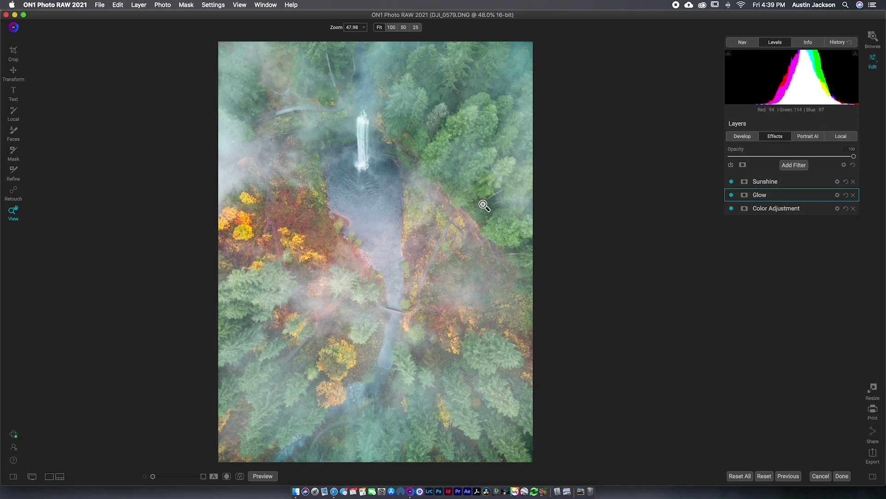
click(731, 182)
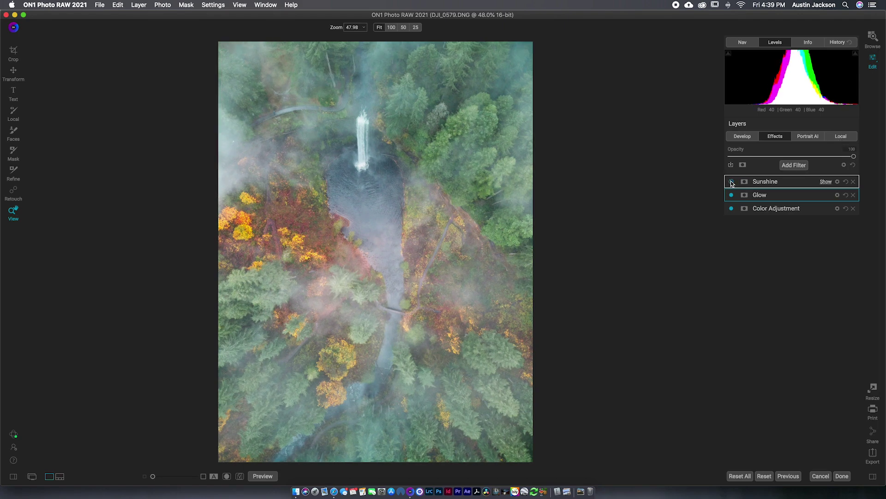
click(731, 182)
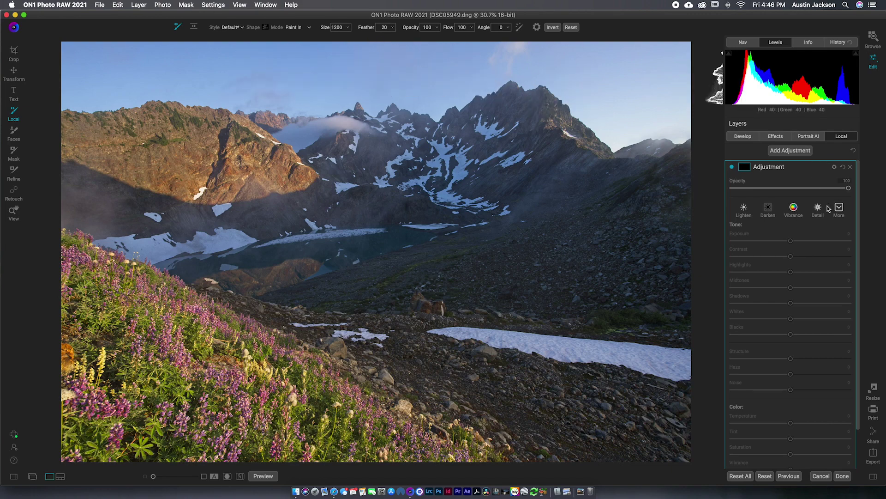
- Sample a pale lavender sky colour with the Paint with Color eyedropper
scroll(816, 207, down, 3)
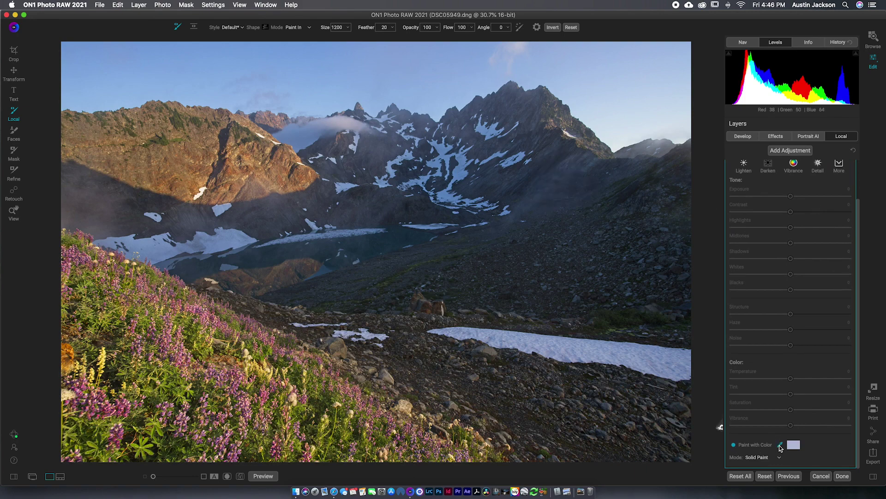
click(780, 444)
click(265, 27)
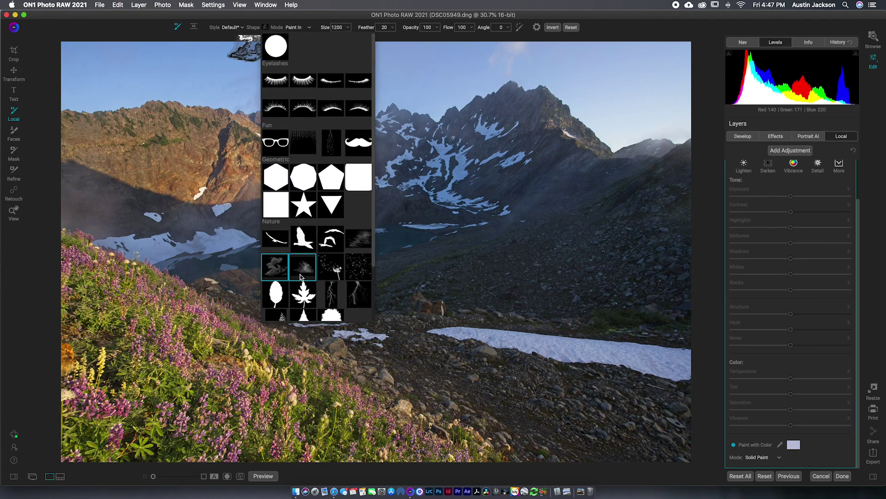
- Switch the brush to a Nature cloud shape, enlarge it to size 1900, and rotate it
scroll(300, 276, down, 2)
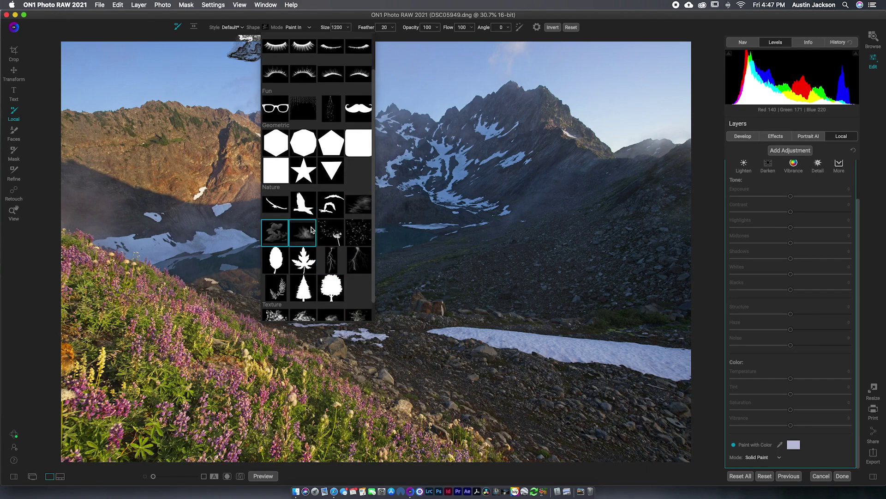
click(268, 27)
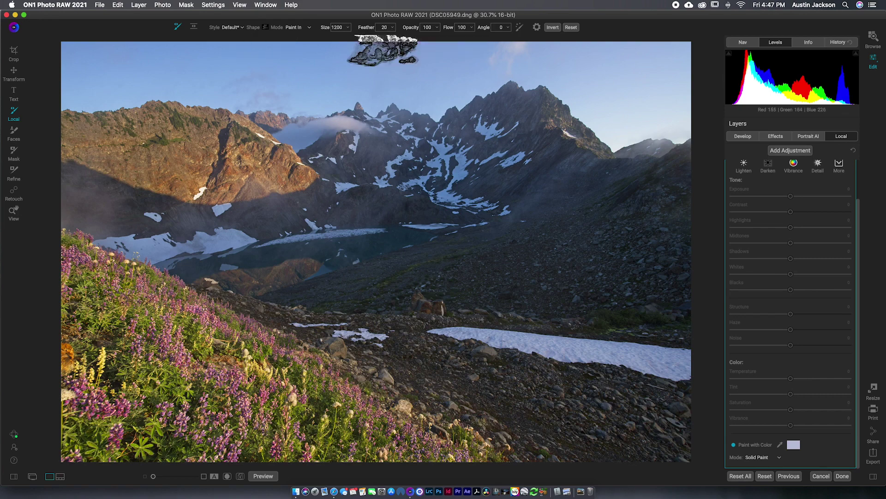
click(348, 28)
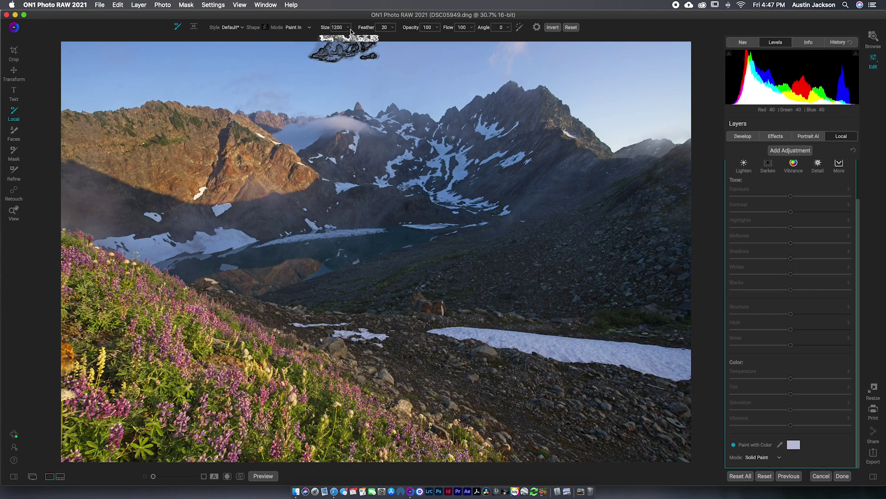
drag(334, 36, 342, 36)
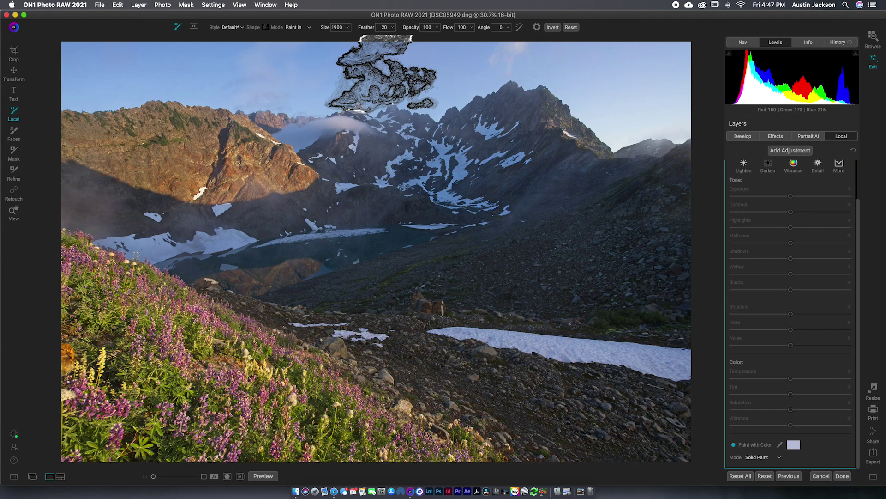
click(489, 37)
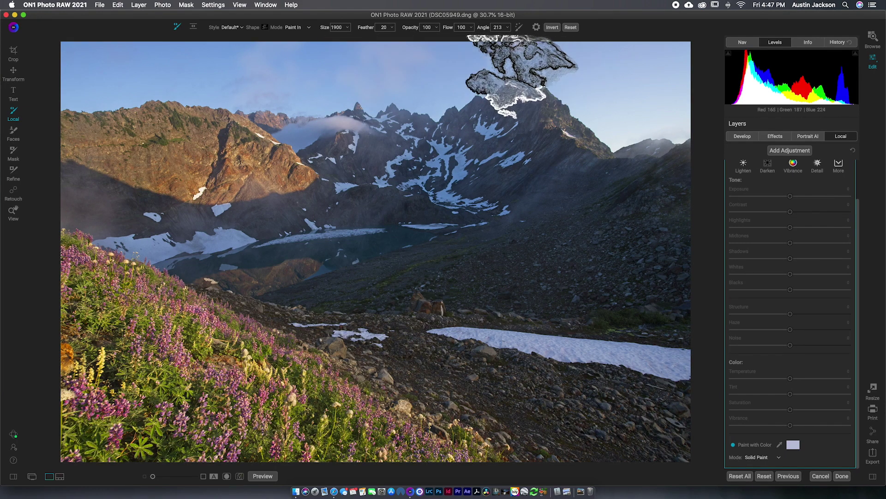
- Pick a different cloud shape and set the brush angle to 88
click(264, 27)
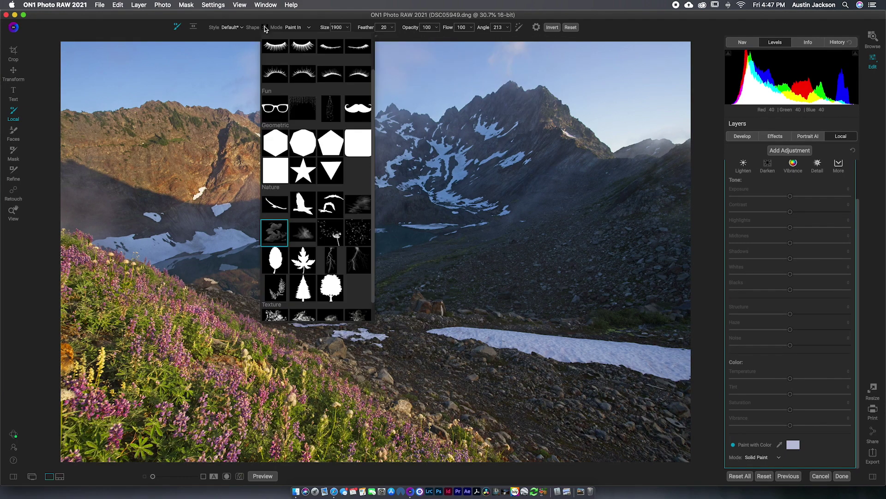
click(359, 207)
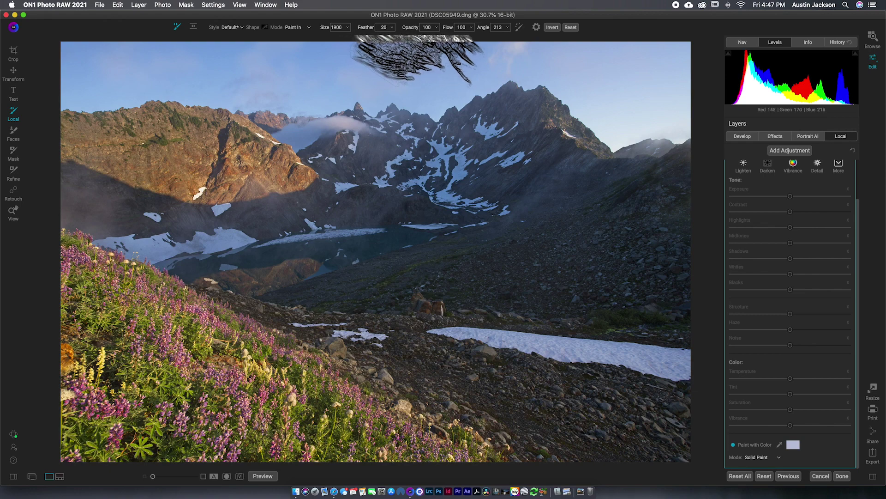
click(497, 28)
drag(487, 36, 470, 36)
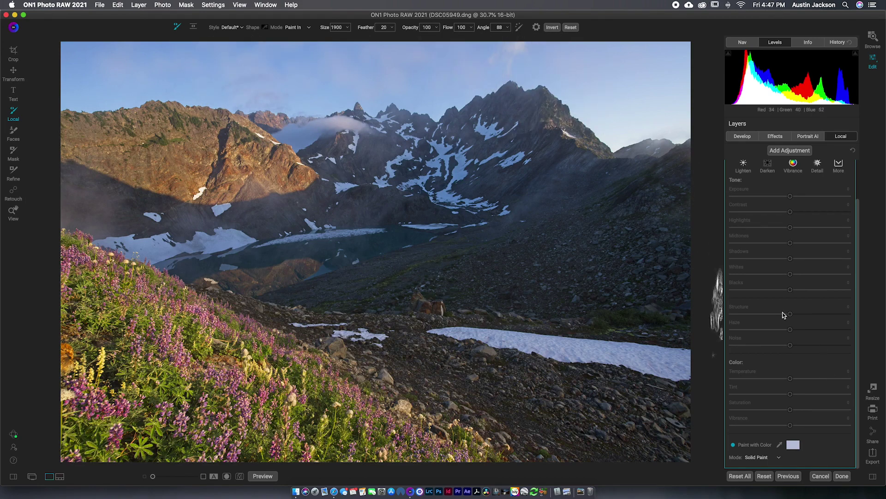
scroll(732, 167, up, 2)
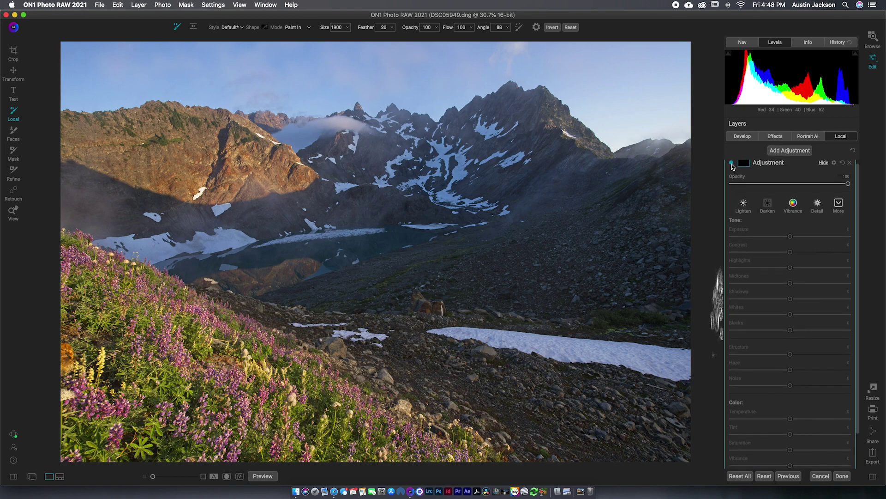
- Compare the painted clouds, then switch to another Nature cloud shape at angle 0
click(732, 163)
click(732, 163)
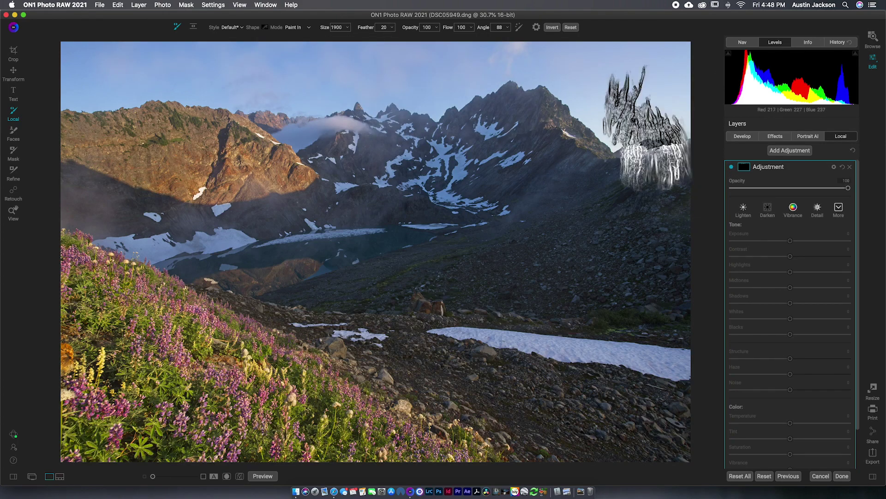
click(270, 26)
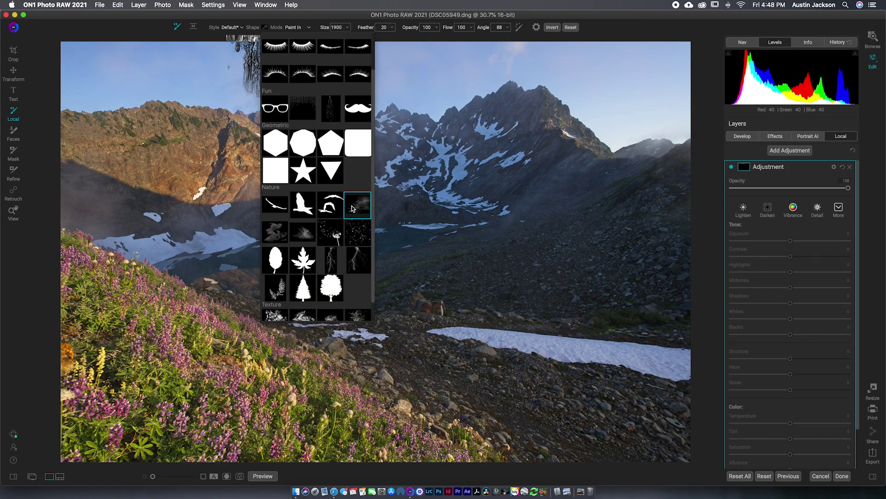
click(296, 239)
click(509, 28)
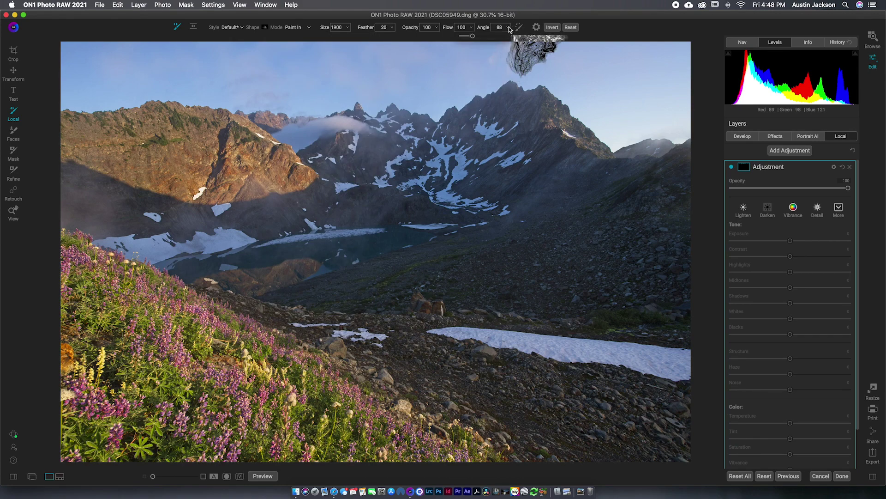
drag(472, 36, 454, 38)
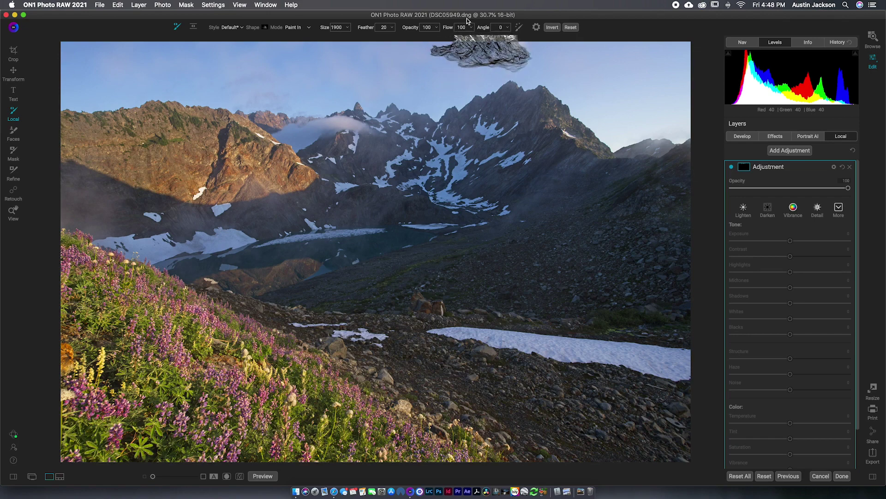
click(731, 167)
click(731, 168)
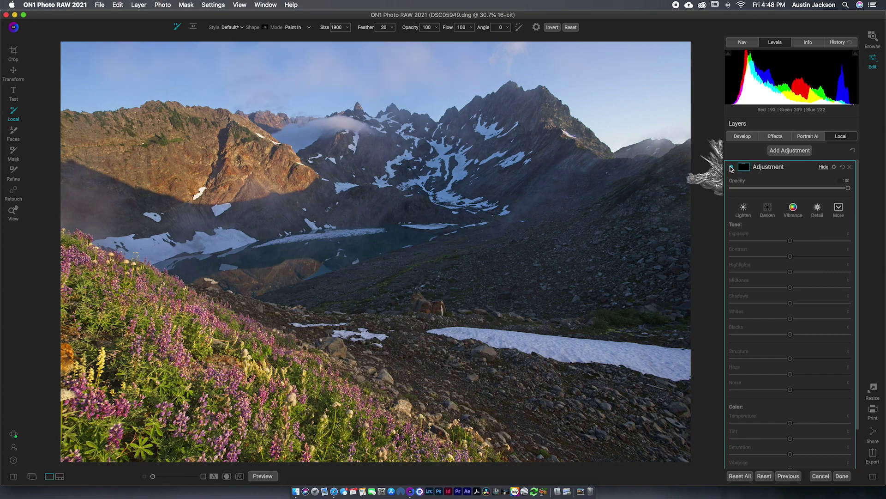